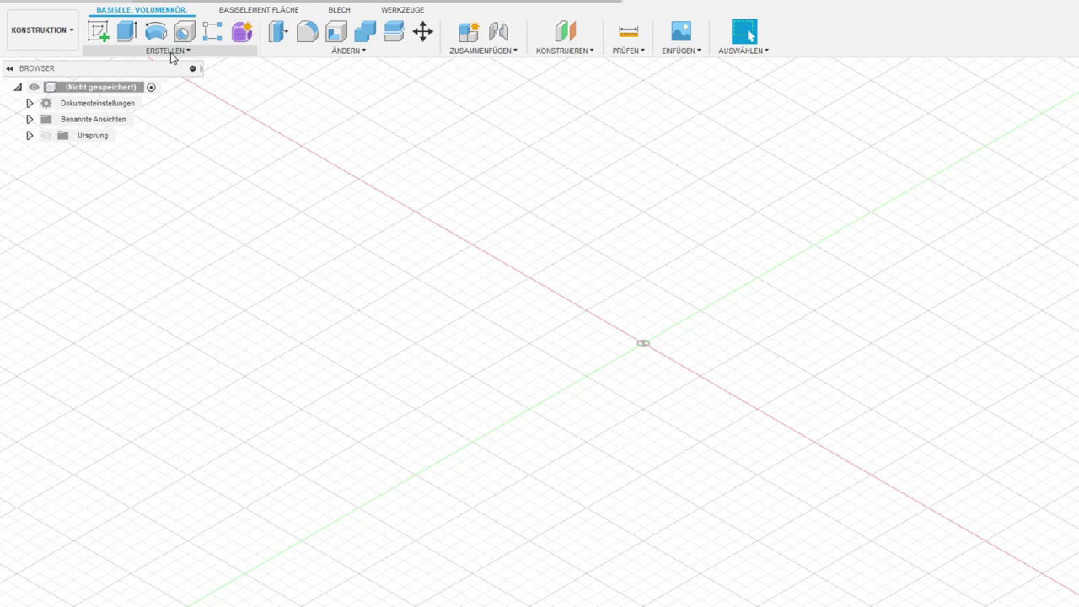
# - Open the ERSTELLEN (Create) menu in the new empty design
pyautogui.click(168, 50)
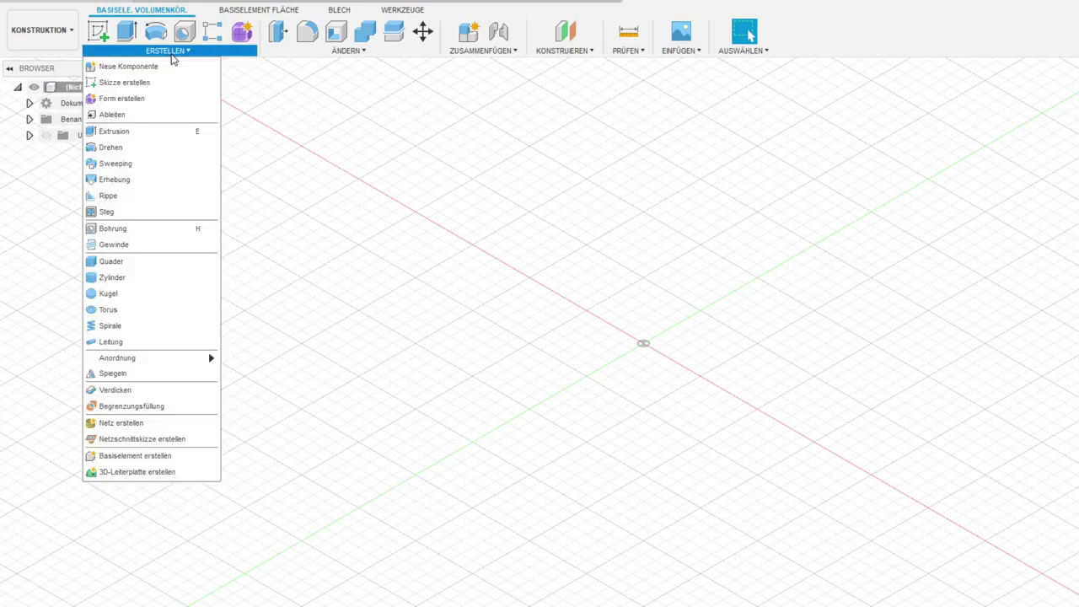
# - Sketch on the XY ground plane a 155 by 106 mm rectangle starting at the origin
pyautogui.click(157, 82)
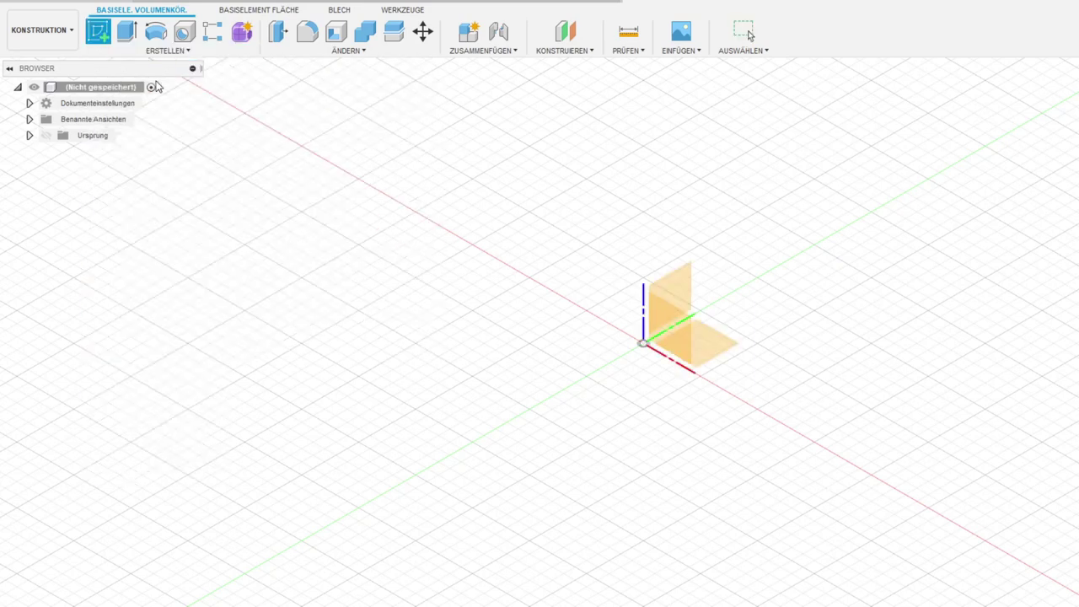
pyautogui.click(710, 344)
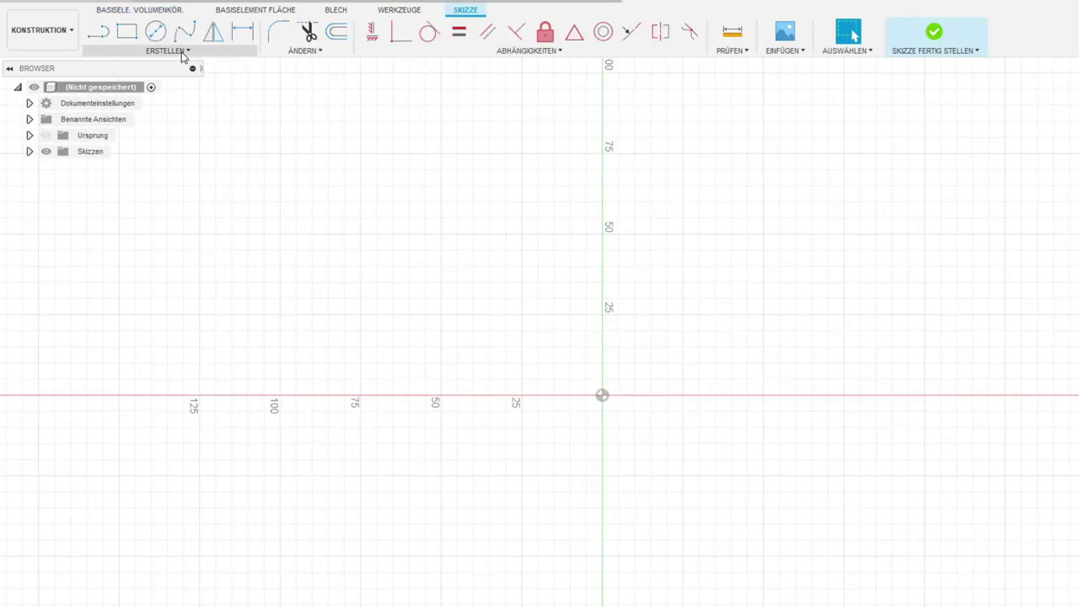
pyautogui.click(127, 32)
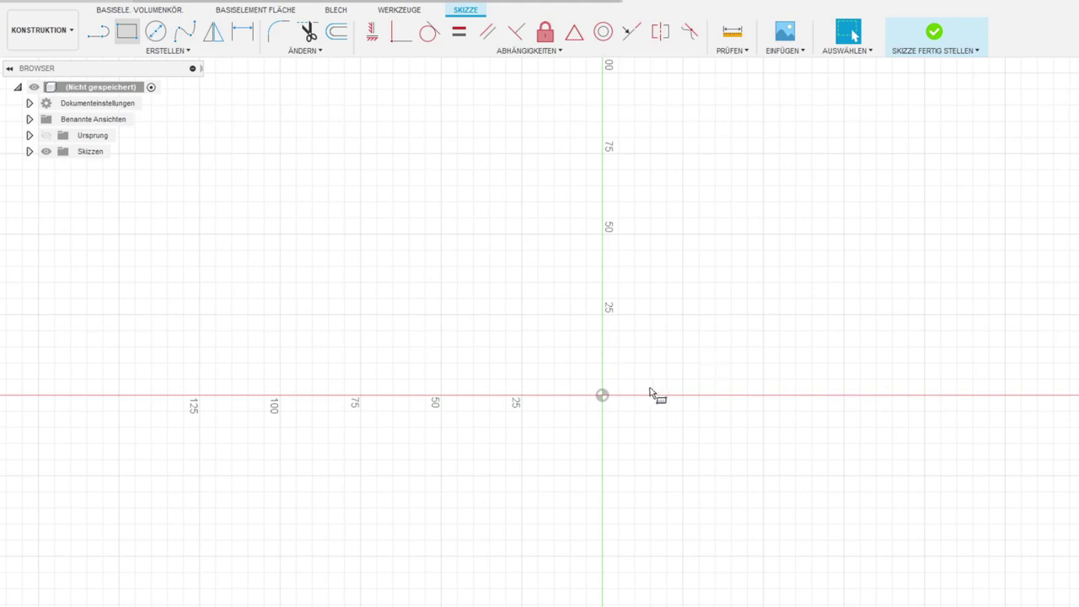
pyautogui.click(604, 396)
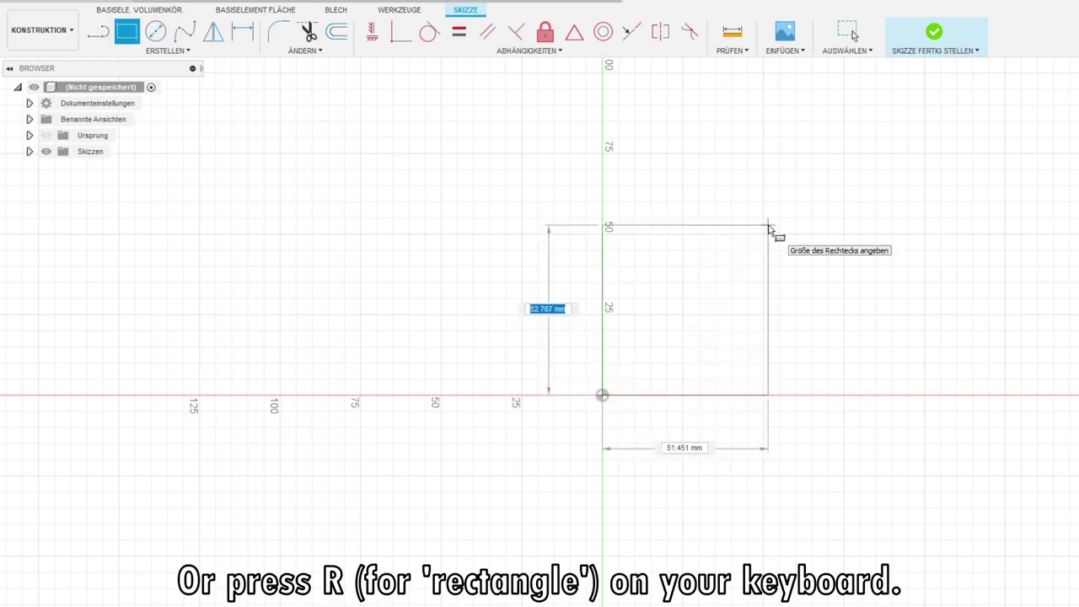
pyautogui.press('Tab')
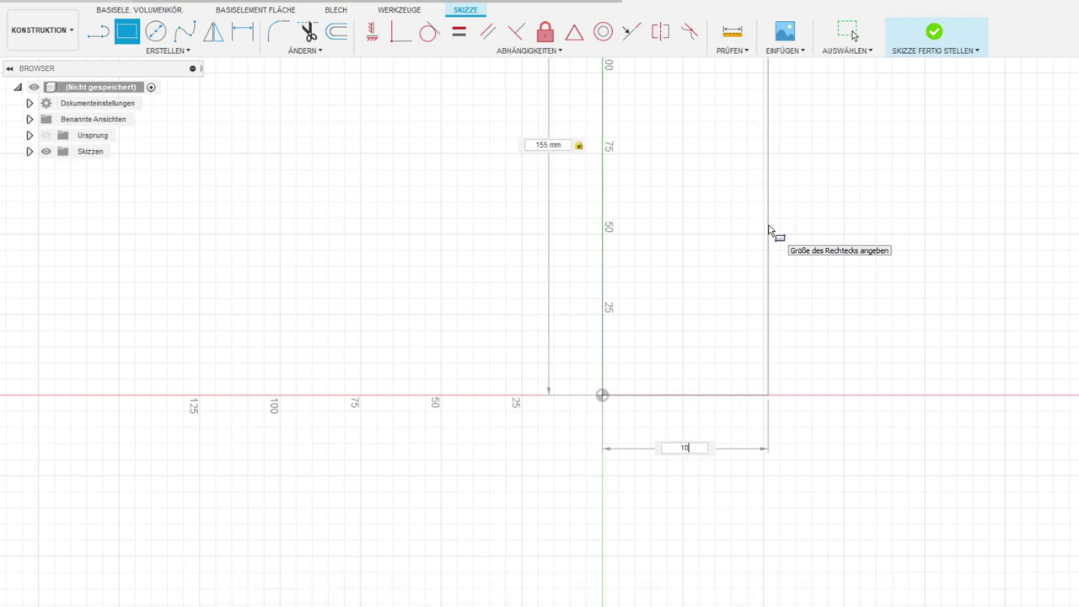
pyautogui.write('106')
pyautogui.press('Return')
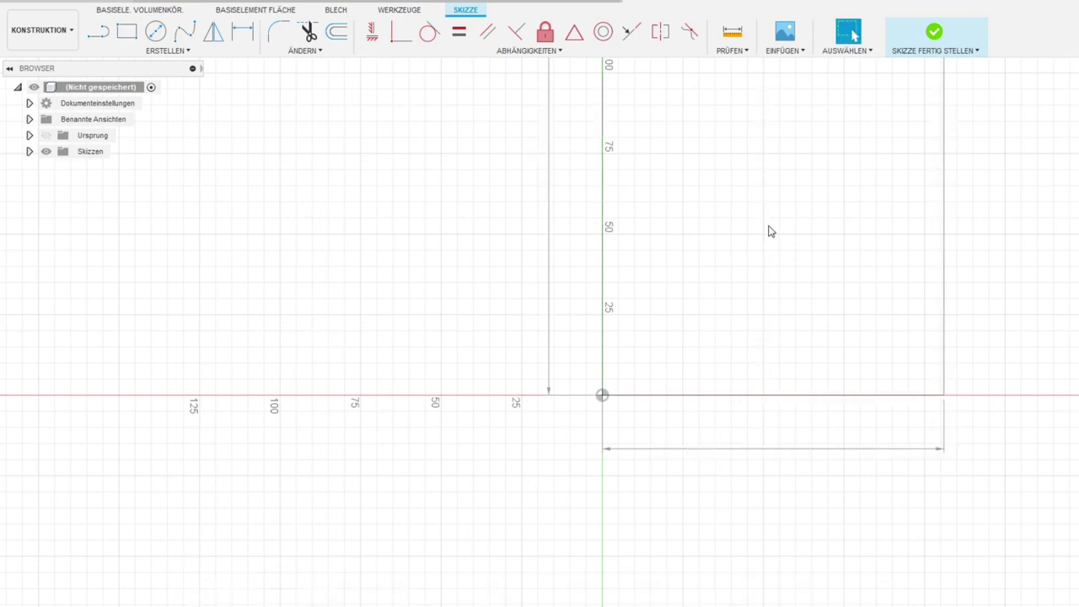
# - Draw 4 × 4 mm helper squares at the outline's origin and top-right corners
pyautogui.press('r')
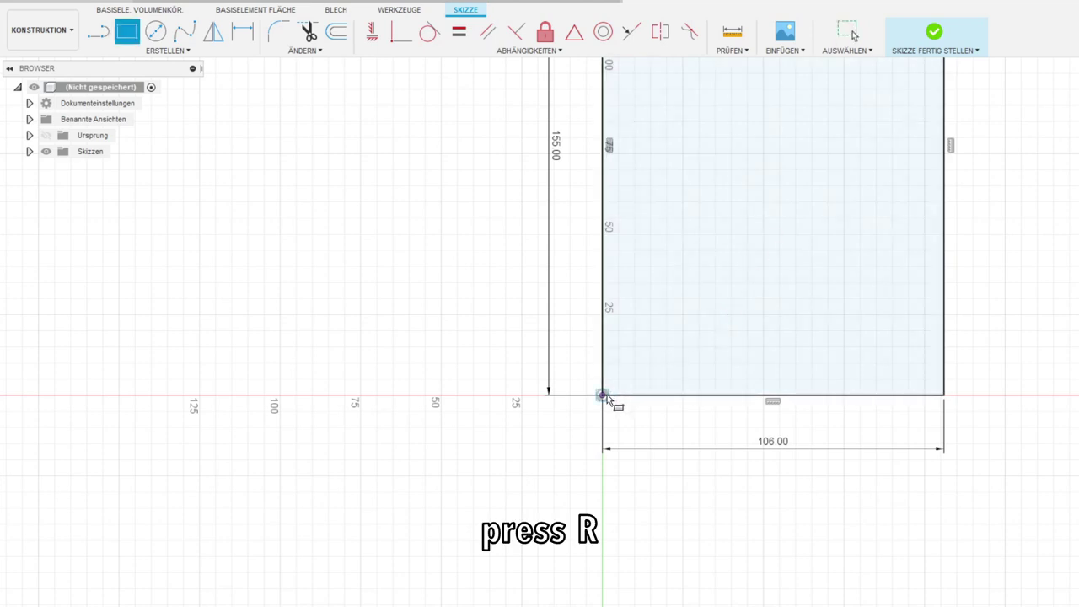
pyautogui.click(602, 394)
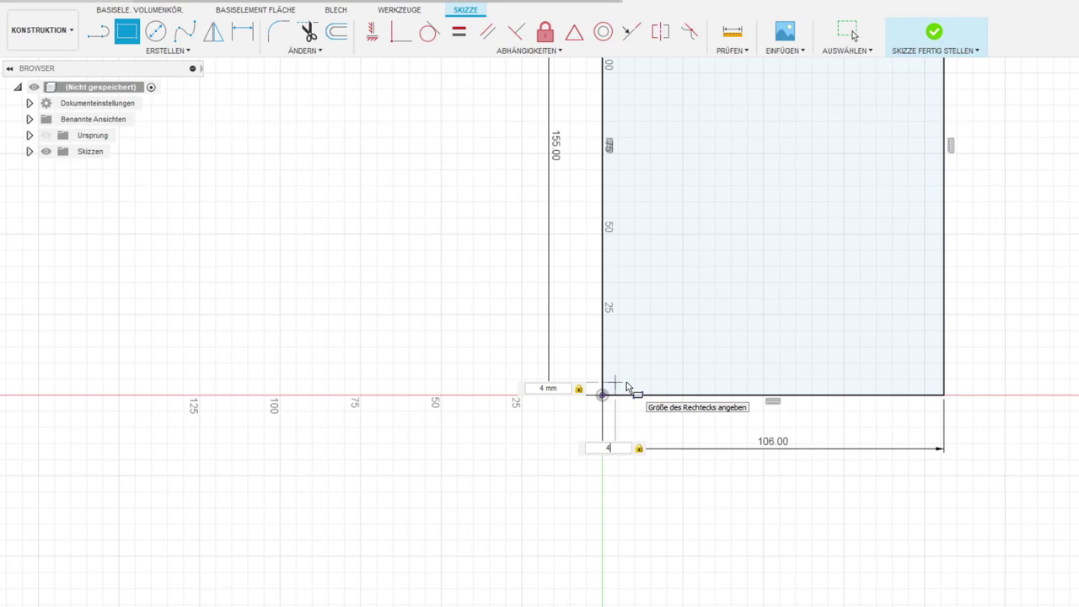
pyautogui.press('Return')
pyautogui.moveTo(861, 184); pyautogui.dragTo(665, 462, button='middle')
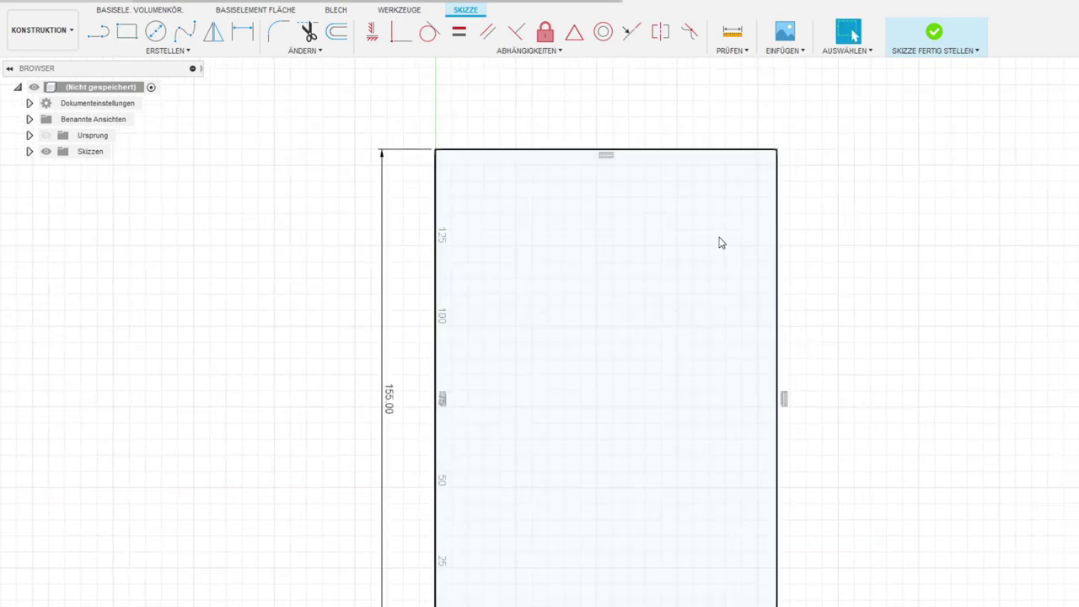
pyautogui.press('r')
pyautogui.click(776, 150)
pyautogui.write('4')
pyautogui.press('Tab')
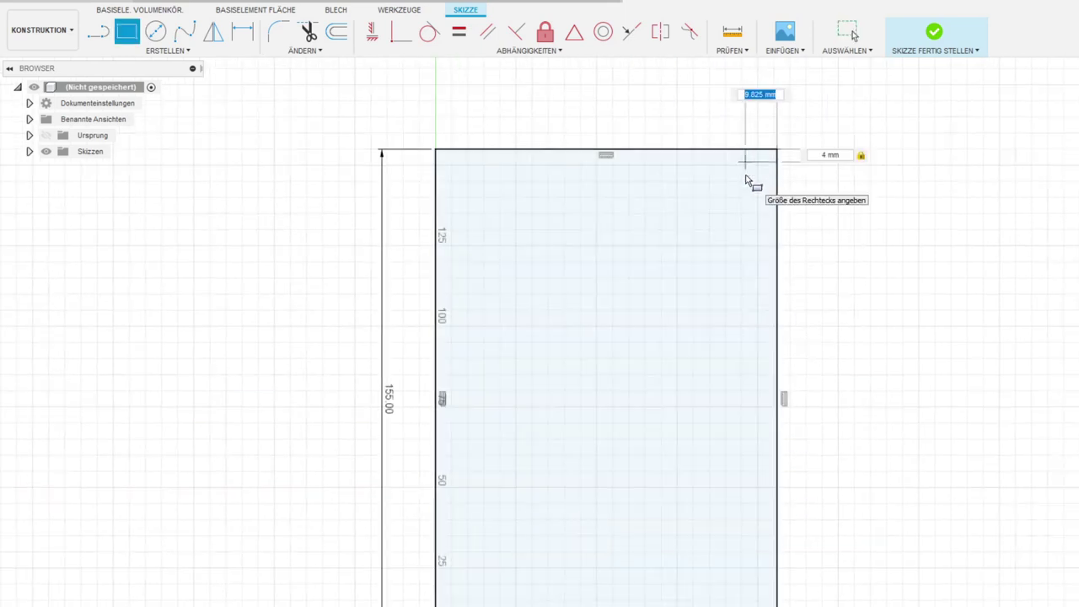
# - Draw the inner rectangle 4 mm inside the outline and delete the corner helpers
pyautogui.press('r')
pyautogui.click(776, 150)
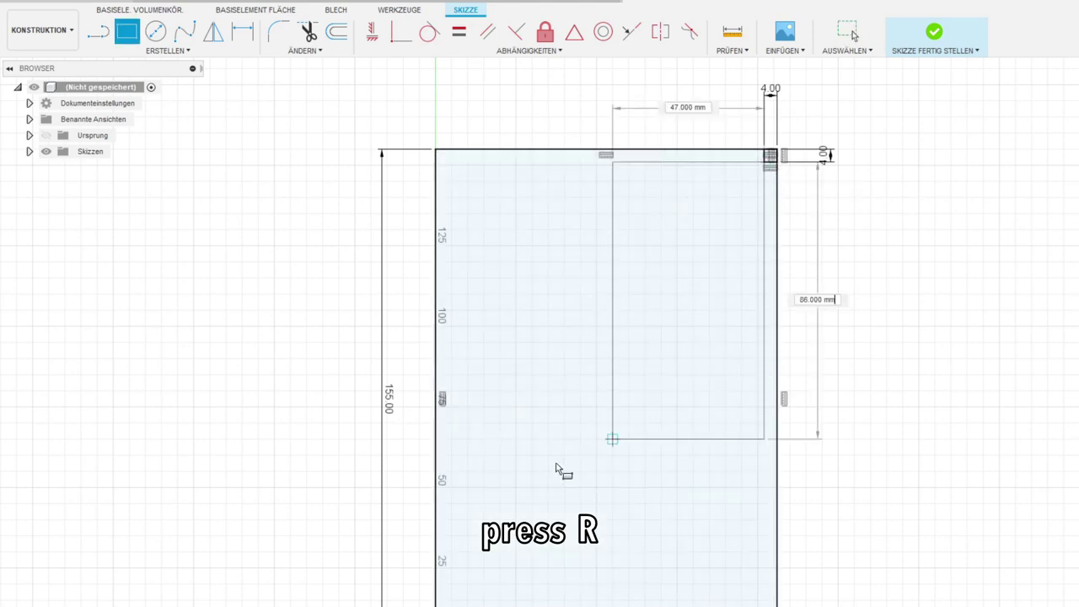
pyautogui.moveTo(561, 469); pyautogui.dragTo(625, 298, button='middle')
pyautogui.click(524, 466)
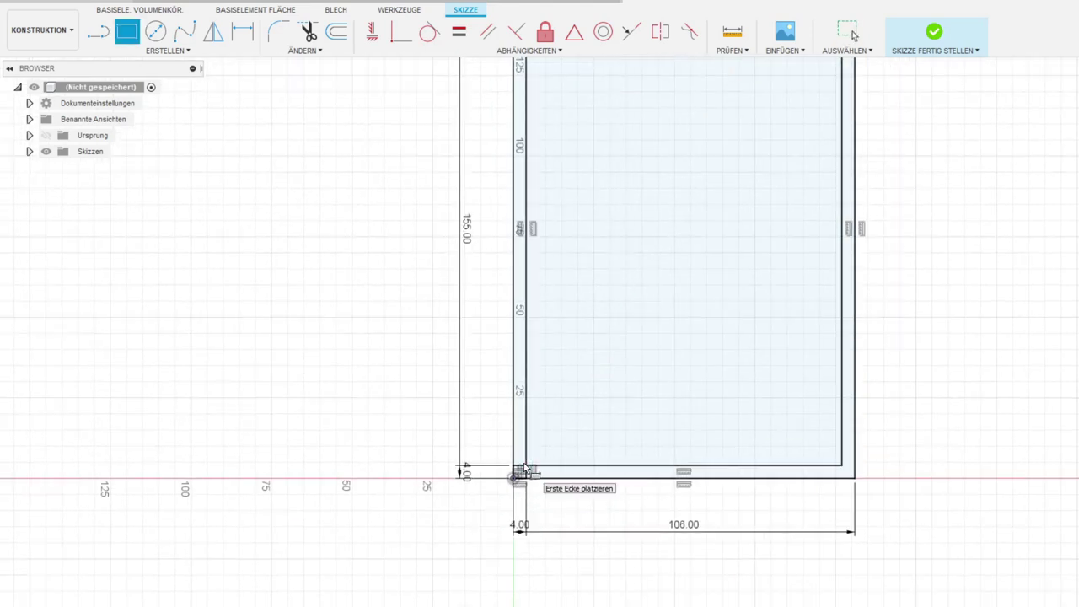
pyautogui.press('Escape')
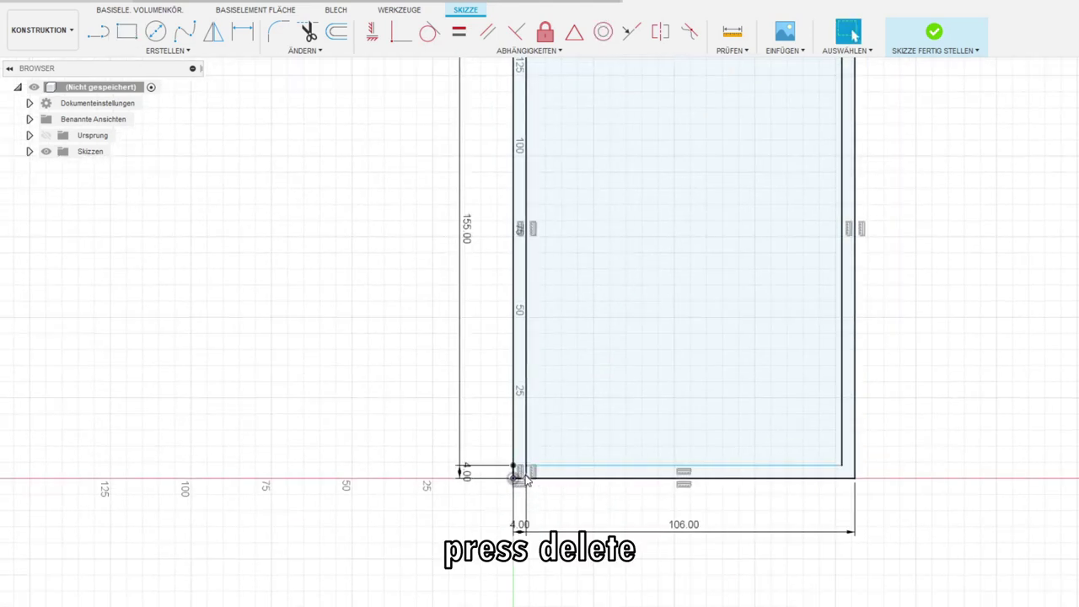
pyautogui.scroll(1, 516, 489)
pyautogui.scroll(-2, 516, 506)
pyautogui.scroll(3, 758, 144)
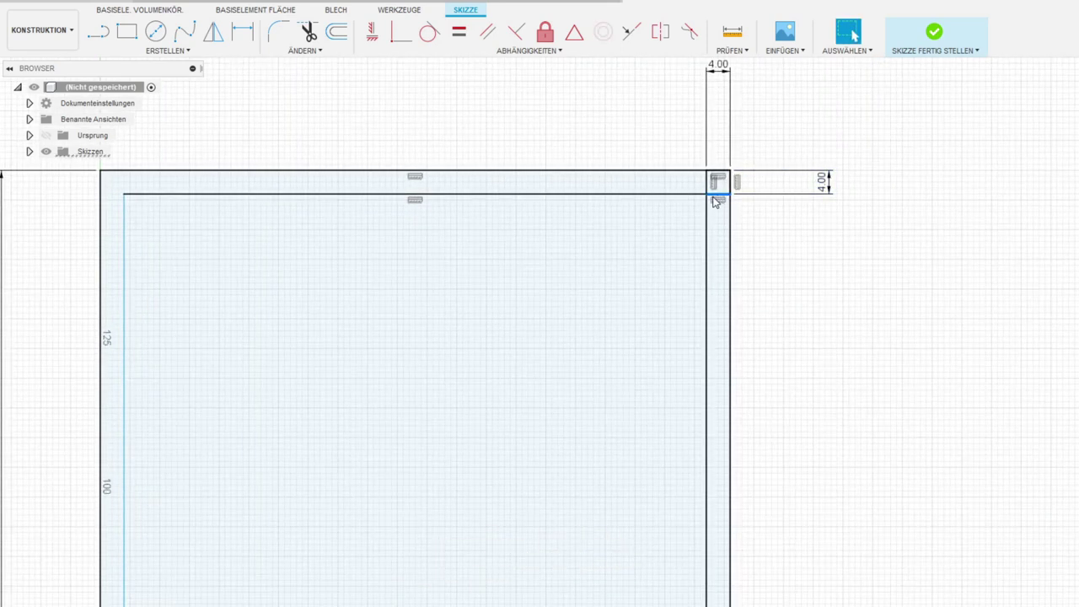
pyautogui.click(713, 189)
pyautogui.press('Delete')
# - Extrude the 4 mm border ring into a 3 mm solid frame body
pyautogui.press('e')
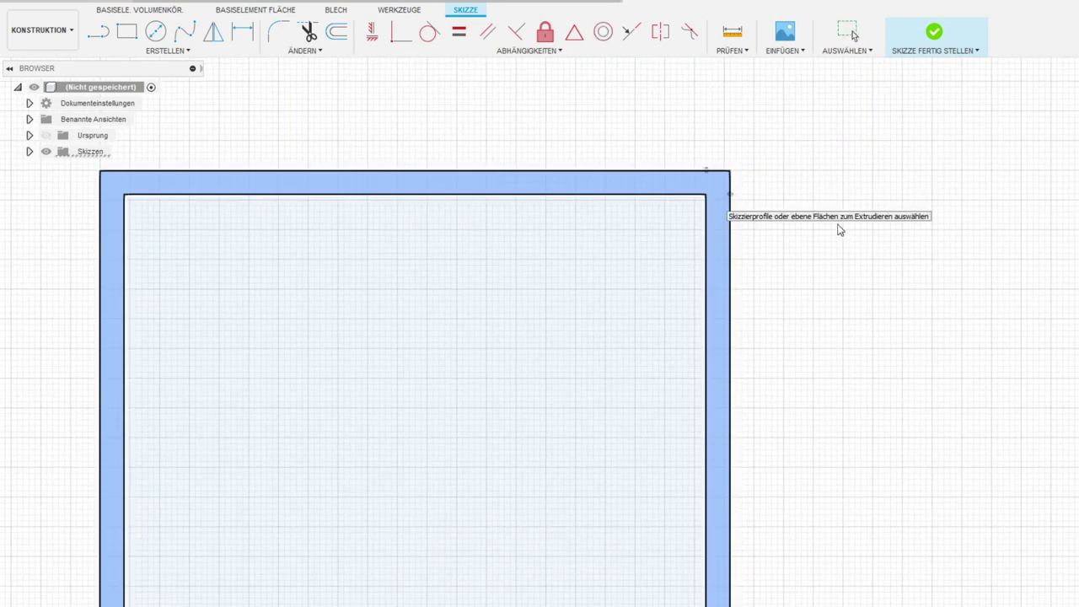
pyautogui.click(178, 178)
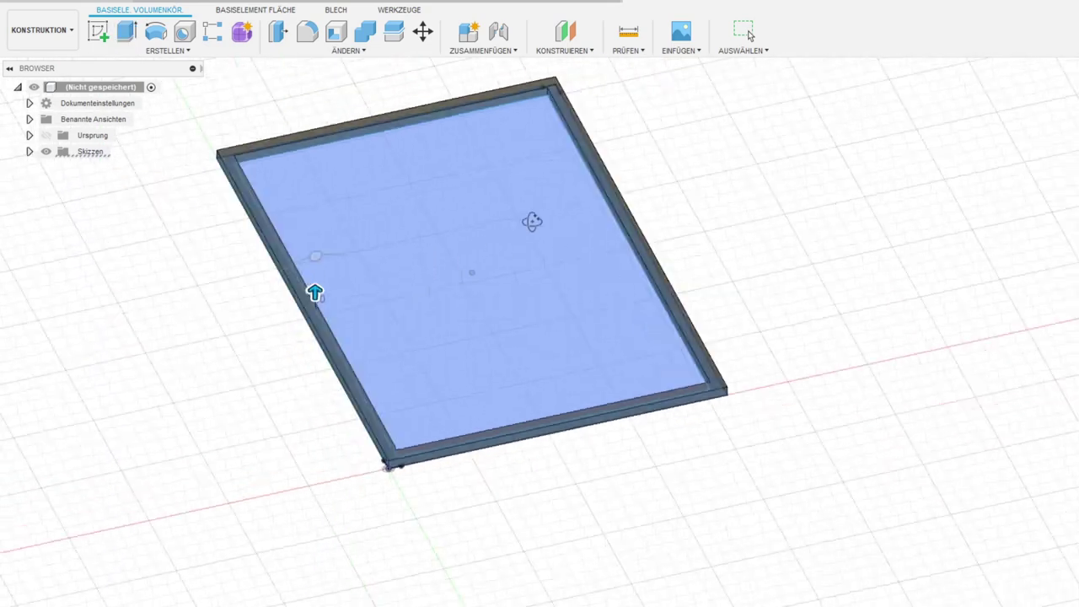
pyautogui.press('Return')
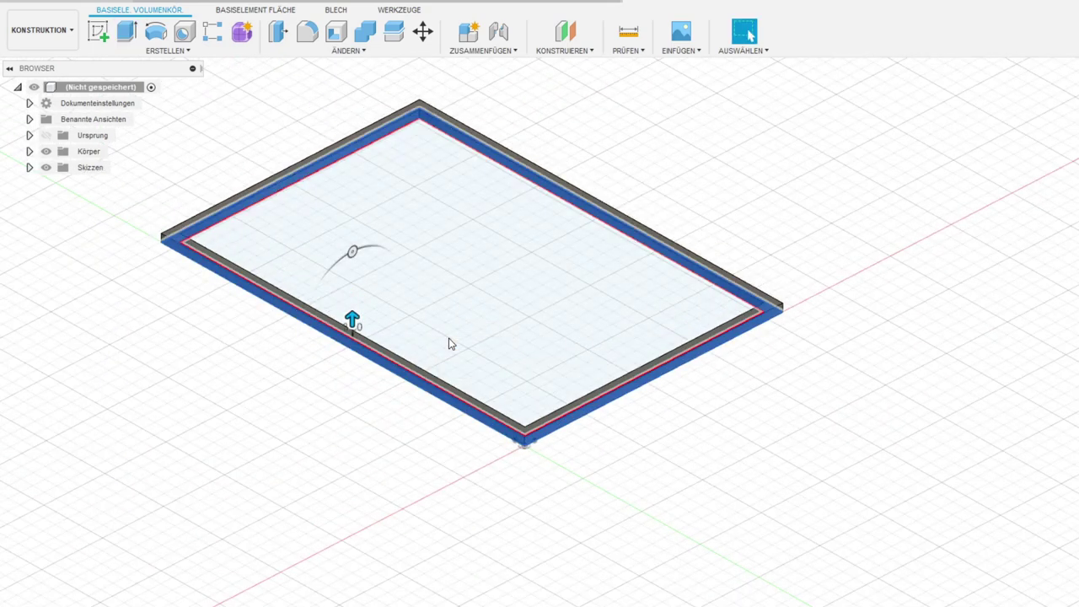
pyautogui.keyDown('shift'); pyautogui.moveTo(447, 342); pyautogui.dragTo(344, 414, button='middle'); pyautogui.keyUp('shift')
# - Sketch a 1 × 0.7 mm corner rectangle on the frame's front face
pyautogui.press('r')
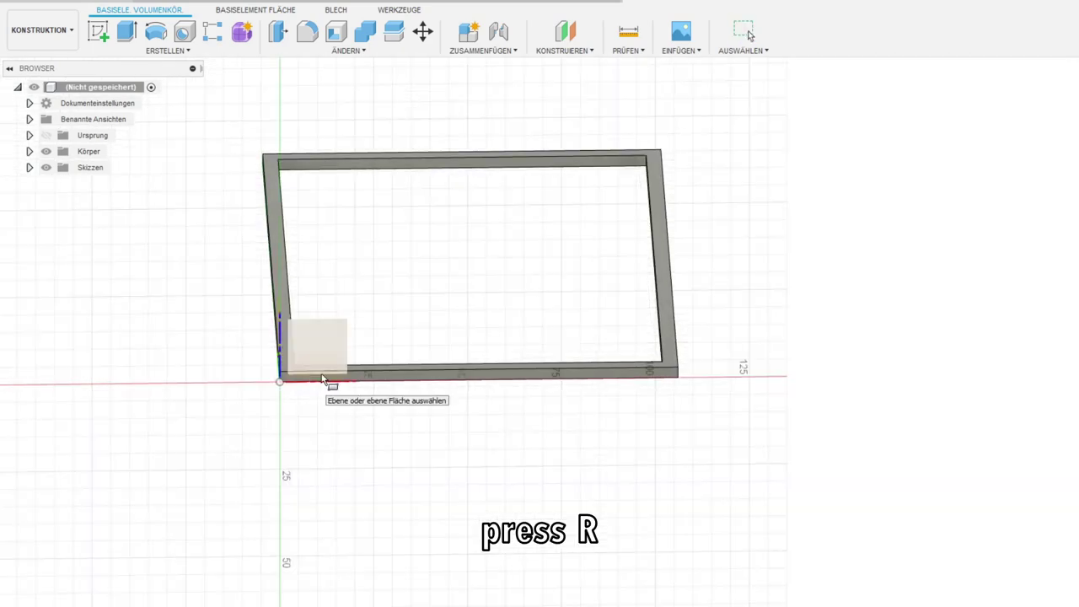
pyautogui.scroll(3, 329, 378)
pyautogui.click(389, 376)
pyautogui.scroll(2, 515, 347)
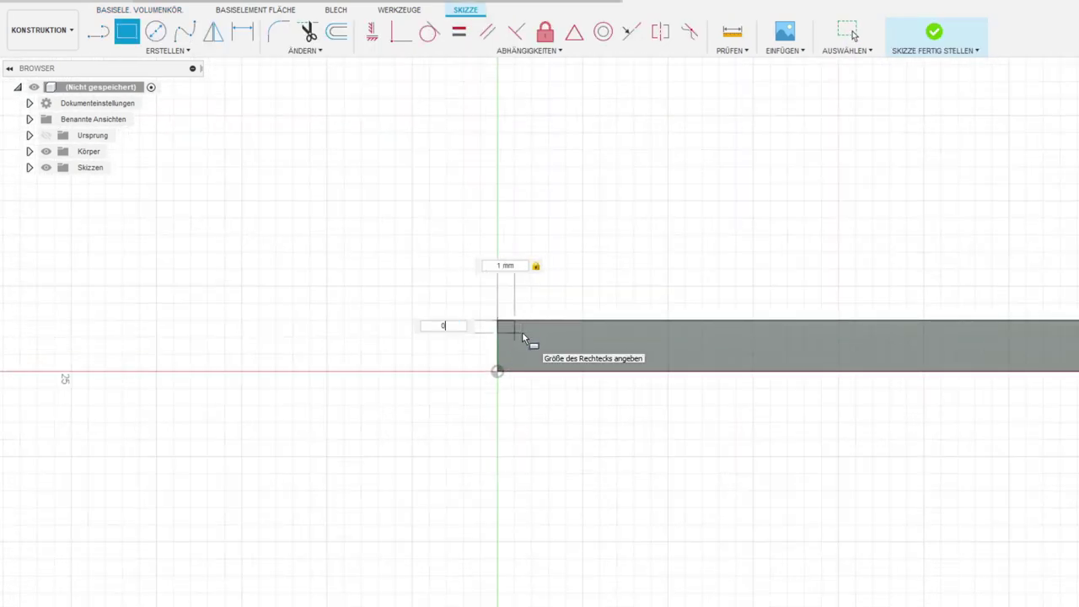
pyautogui.write('.7')
pyautogui.press('Return')
# - Draw the long slot rectangle from the bar's lower-right corner to near its left end
pyautogui.press('l')
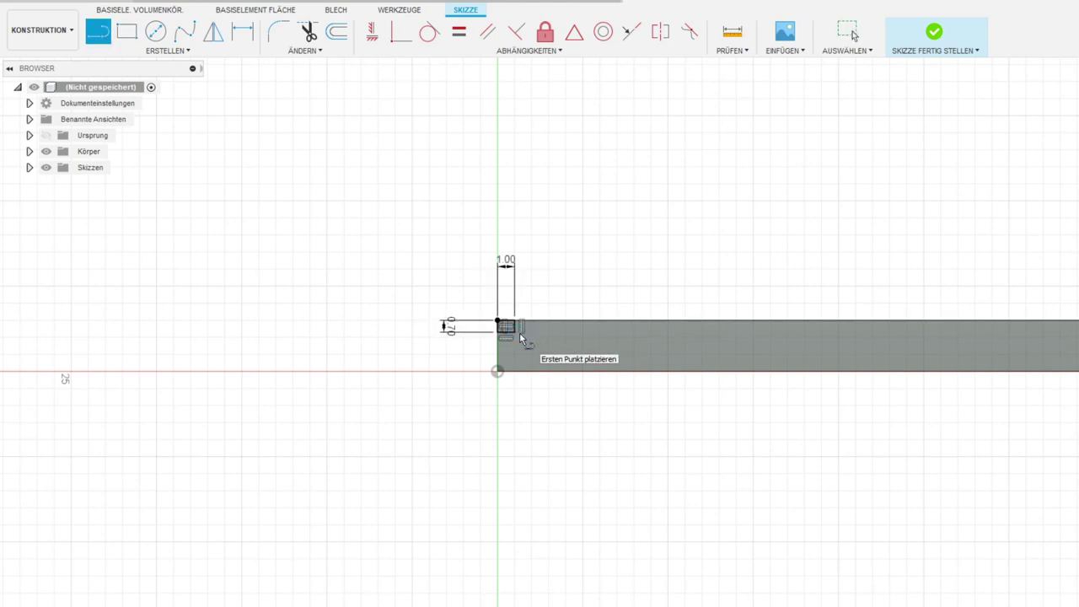
pyautogui.press('r')
pyautogui.scroll(-3, 455, 394)
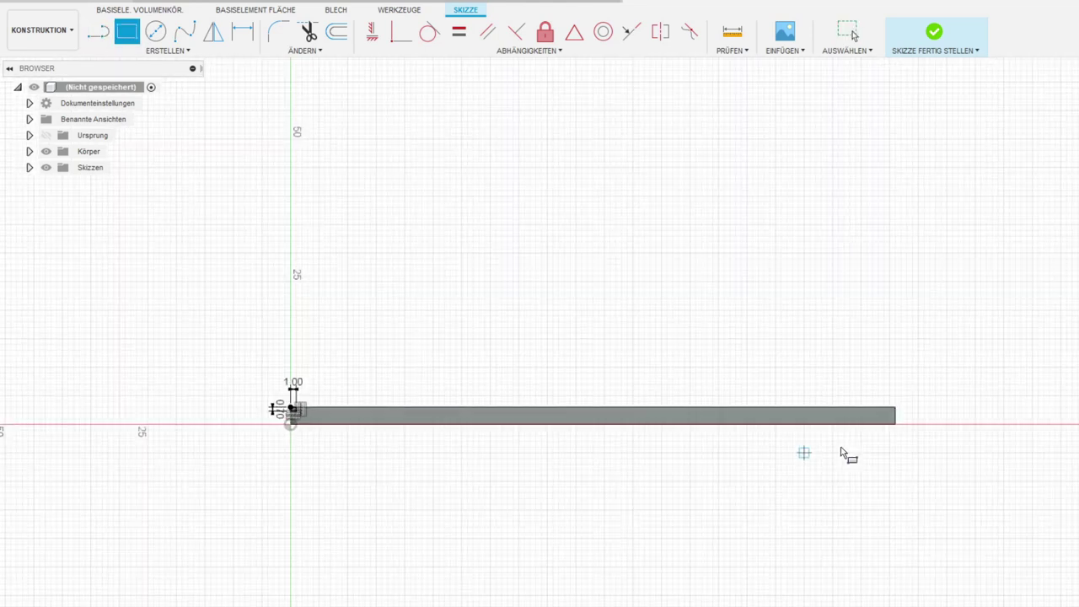
pyautogui.scroll(3, 843, 453)
pyautogui.click(962, 387)
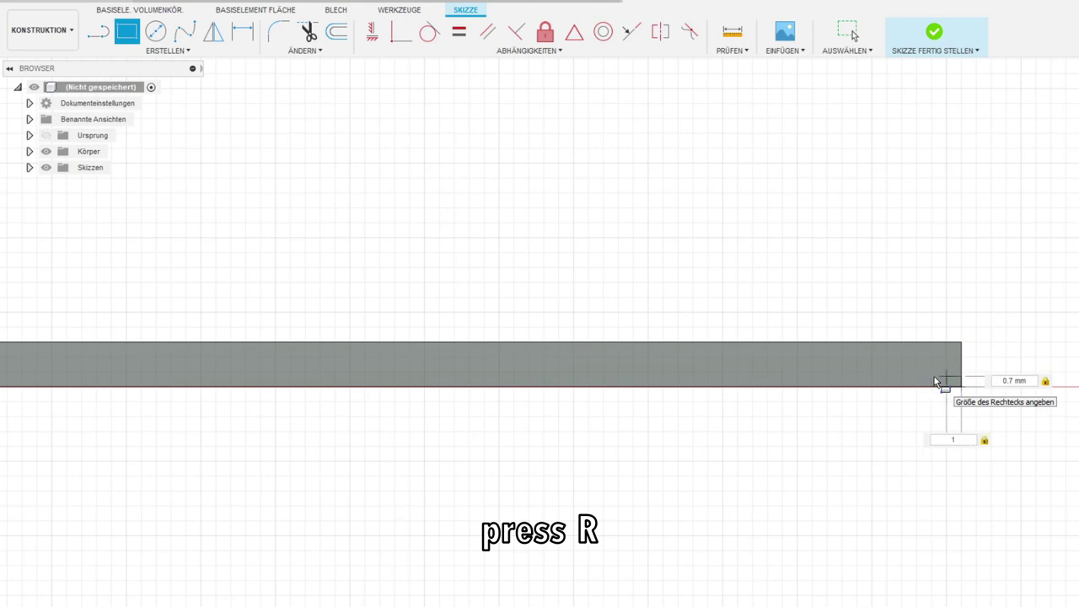
pyautogui.scroll(-3, 928, 379)
pyautogui.scroll(4, 329, 397)
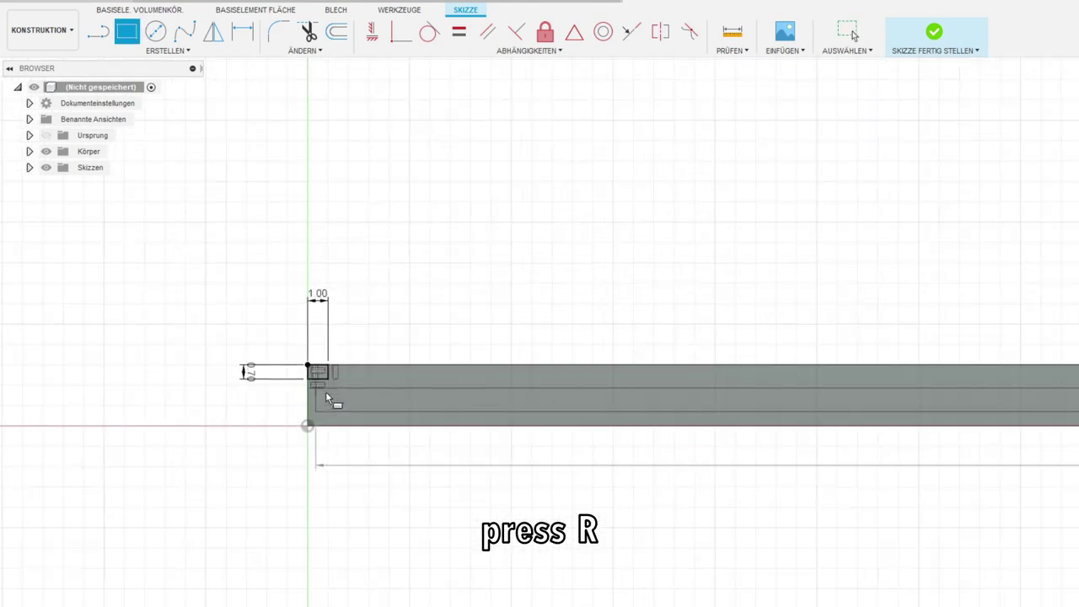
pyautogui.click(328, 385)
# - Draw 3 mm lines with bevel diagonals at both ends of the slot outline
pyautogui.press('l')
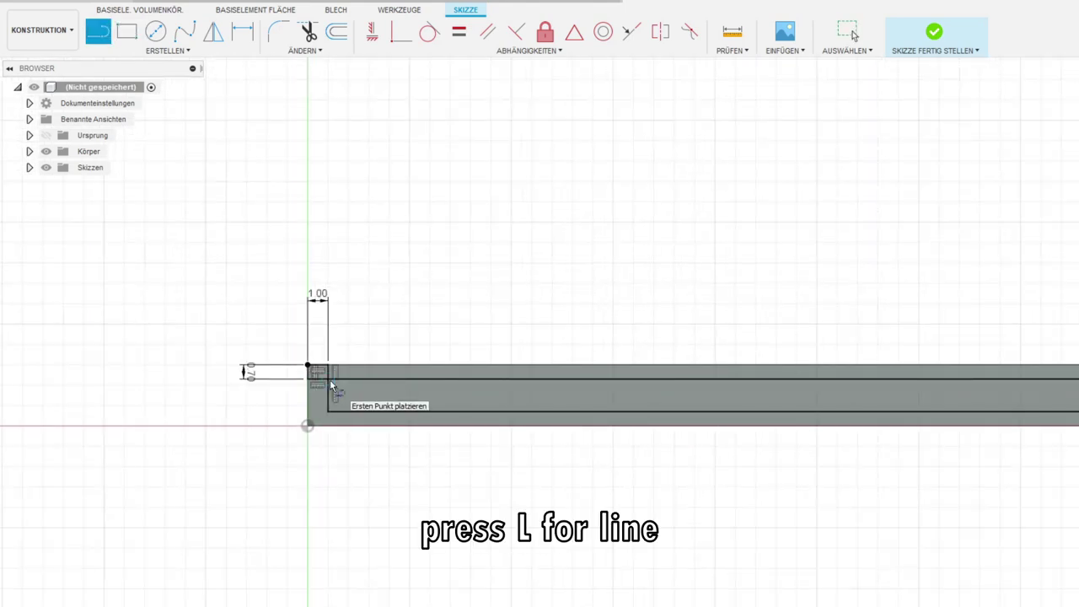
pyautogui.click(330, 380)
pyautogui.write('3')
pyautogui.press('Return')
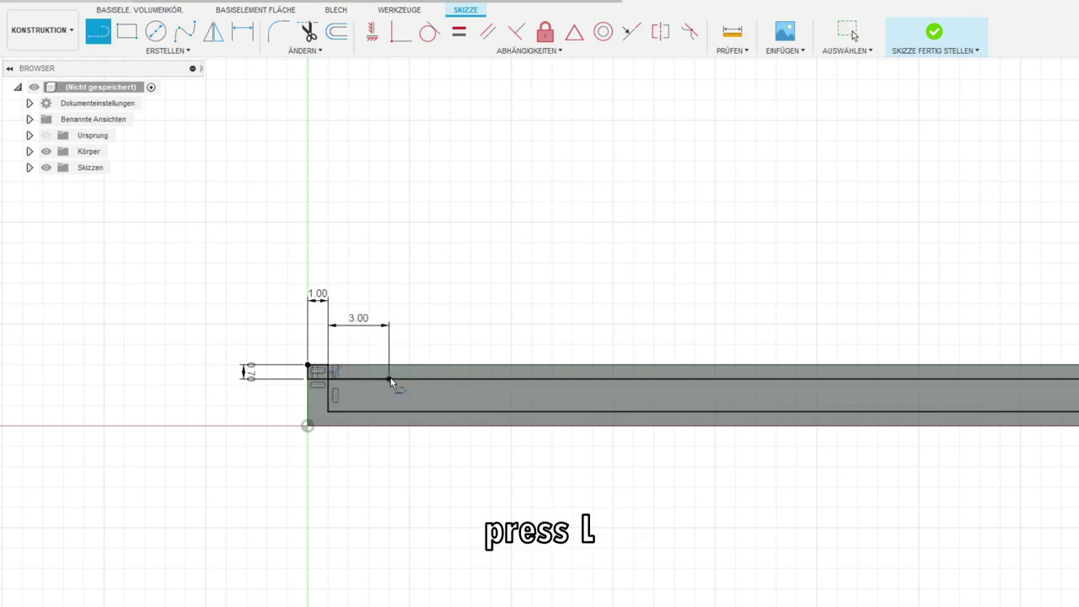
pyautogui.click(389, 380)
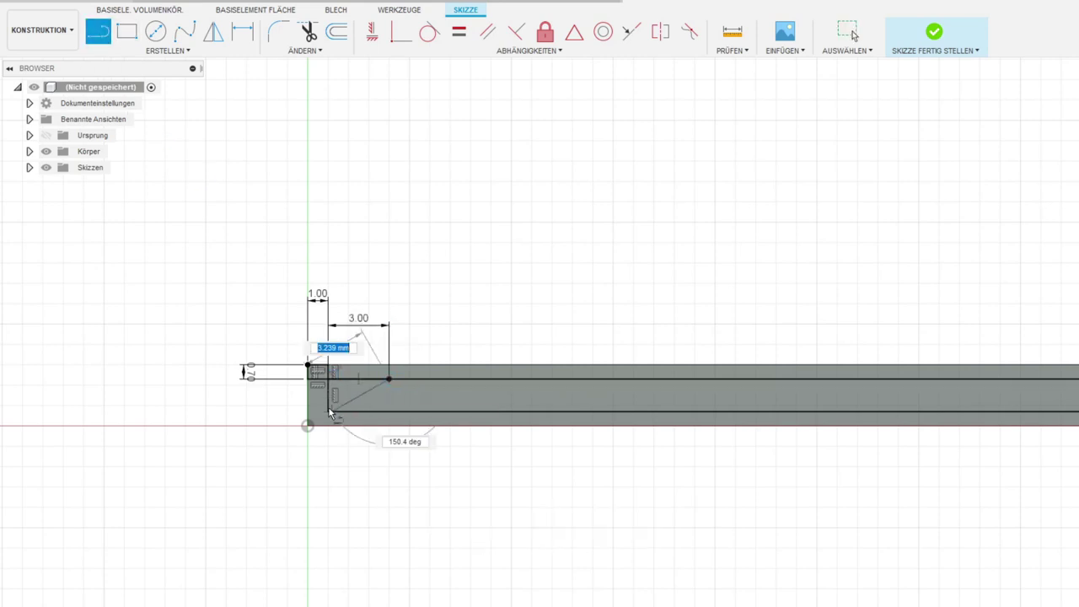
pyautogui.click(328, 415)
pyautogui.scroll(-8, 180, 414)
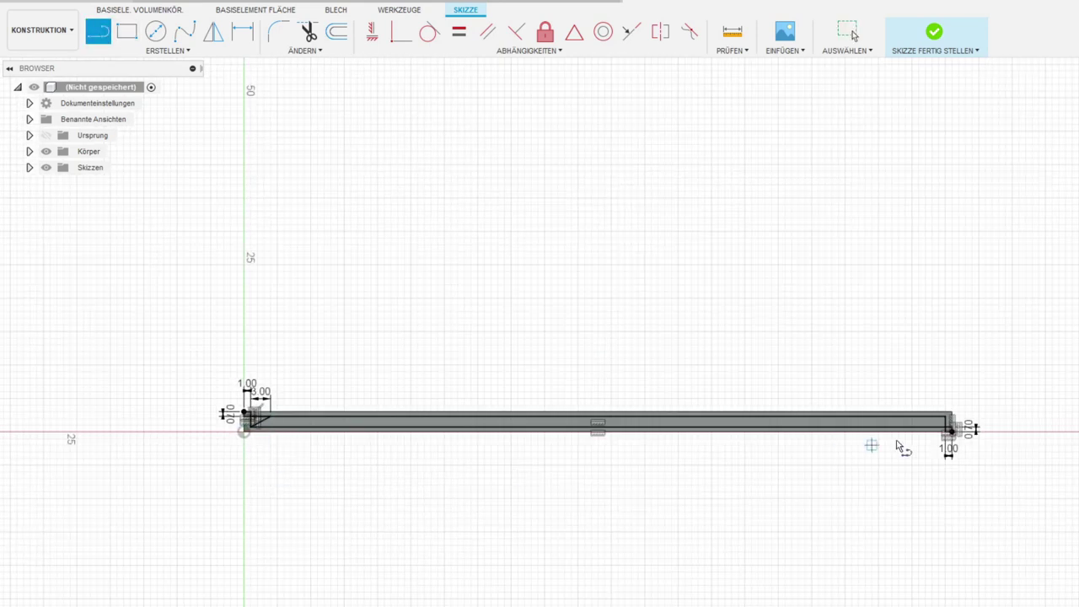
pyautogui.scroll(8, 951, 411)
pyautogui.click(951, 404)
pyautogui.write('3')
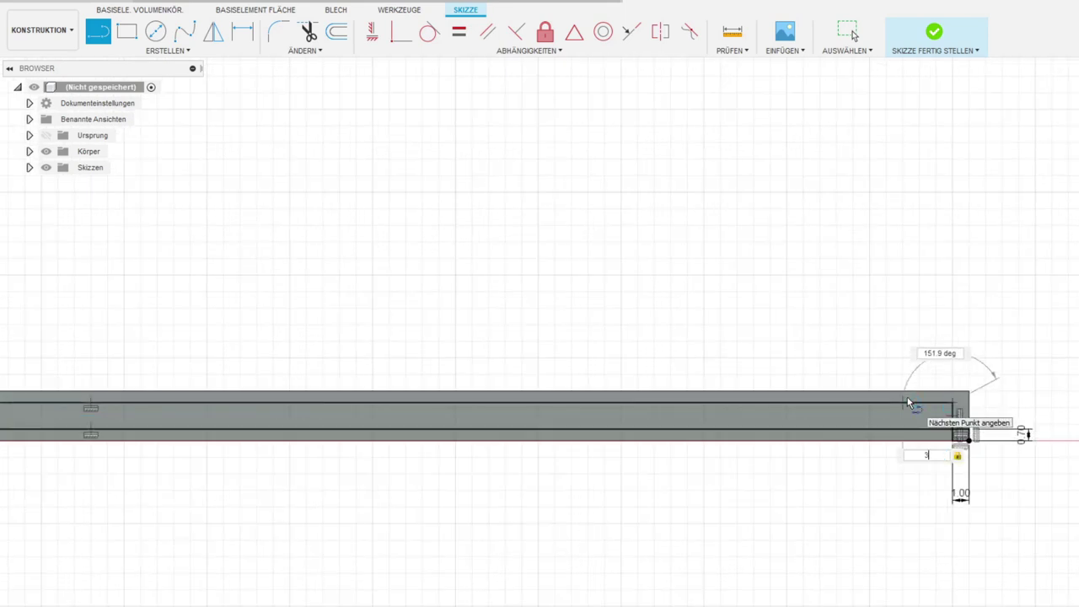
pyautogui.press('Return')
pyautogui.click(966, 438)
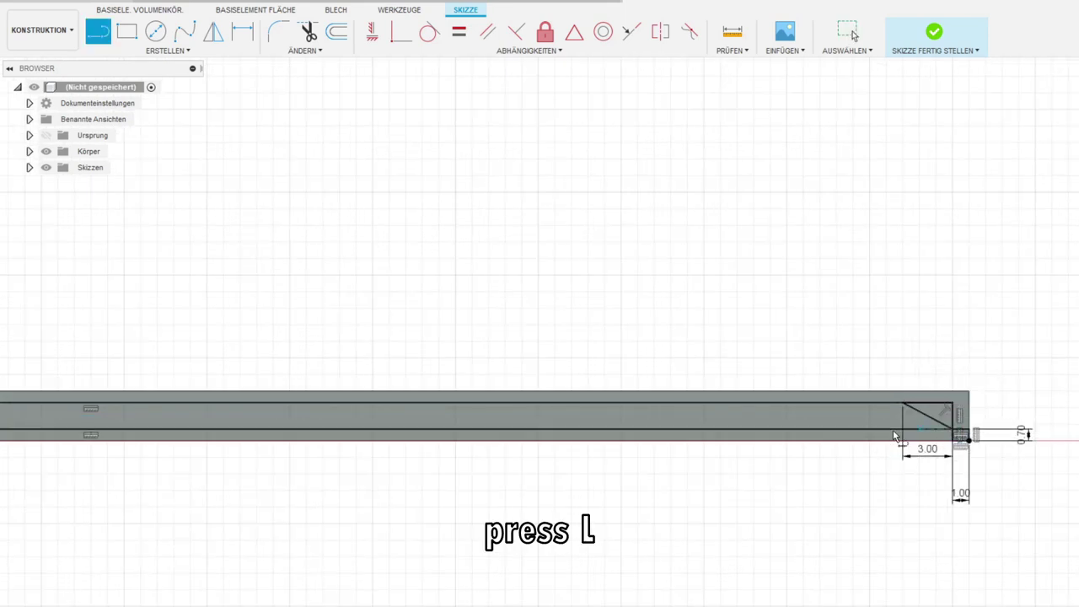
pyautogui.scroll(-8, 972, 531)
# - Extrude the slot profile as a cut through the frame, previewing at -154 mm
pyautogui.press('e')
pyautogui.click(506, 479)
pyautogui.keyDown('shift'); pyautogui.moveTo(585, 373); pyautogui.dragTo(884, 284, button='middle'); pyautogui.keyUp('shift')
pyautogui.keyDown('shift'); pyautogui.moveTo(590, 379); pyautogui.dragTo(581, 534, button='middle'); pyautogui.keyUp('shift')
pyautogui.moveTo(570, 590); pyautogui.dragTo(574, 88)
pyautogui.scroll(5, 575, 89)
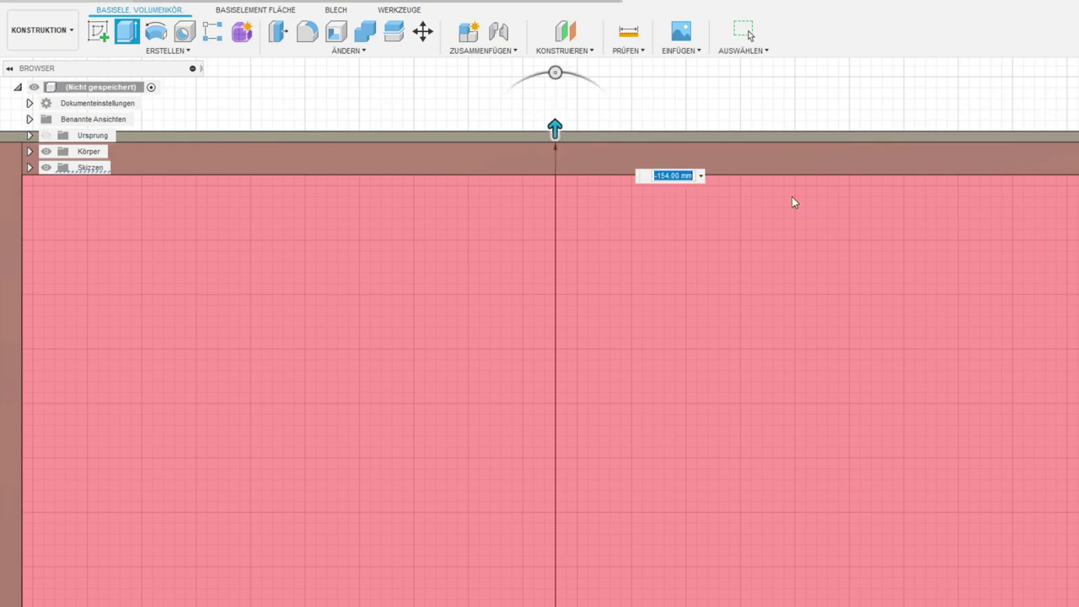
# - Finish the slot cut and sketch a 0.70 × 1.00 mm rectangle at the front face corner
pyautogui.press('Escape')
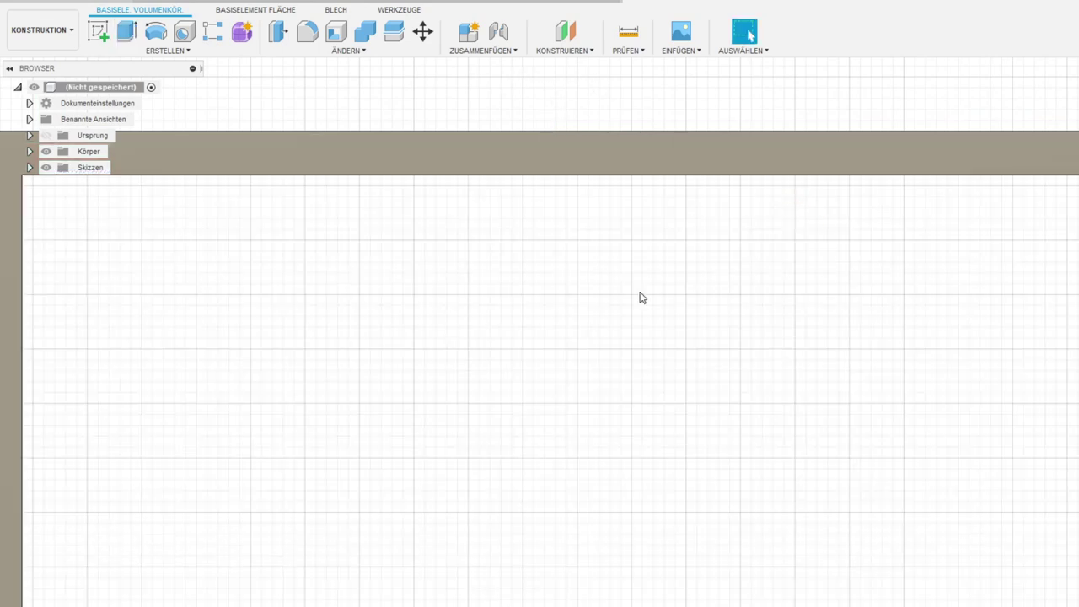
pyautogui.scroll(-5, 583, 436)
pyautogui.moveTo(583, 436); pyautogui.dragTo(467, 402, button='middle')
pyautogui.scroll(6, 282, 424)
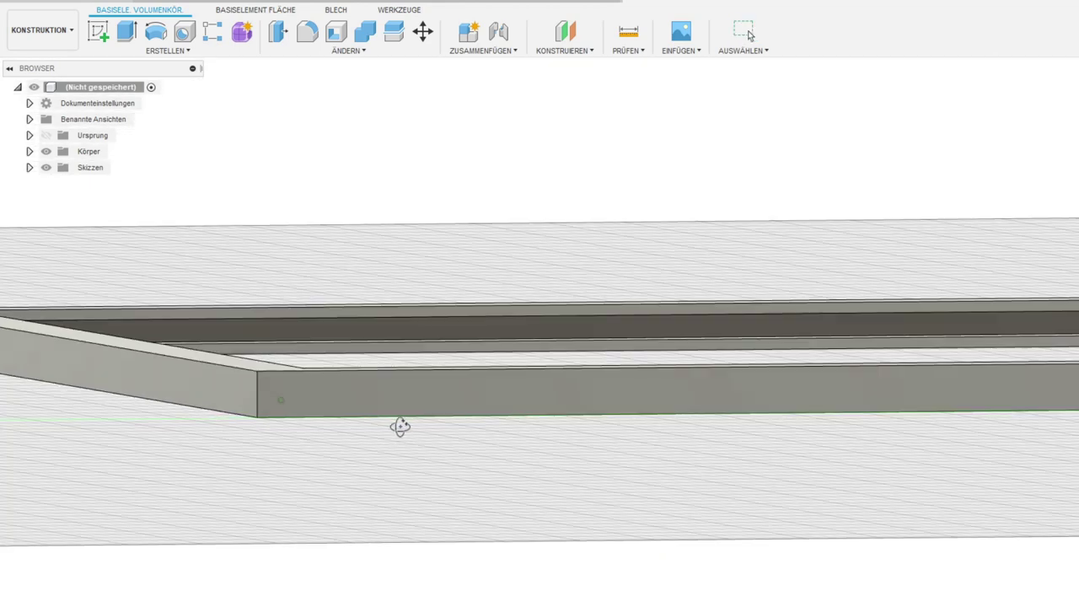
pyautogui.keyDown('shift'); pyautogui.moveTo(399, 426); pyautogui.dragTo(378, 441, button='middle'); pyautogui.keyUp('shift')
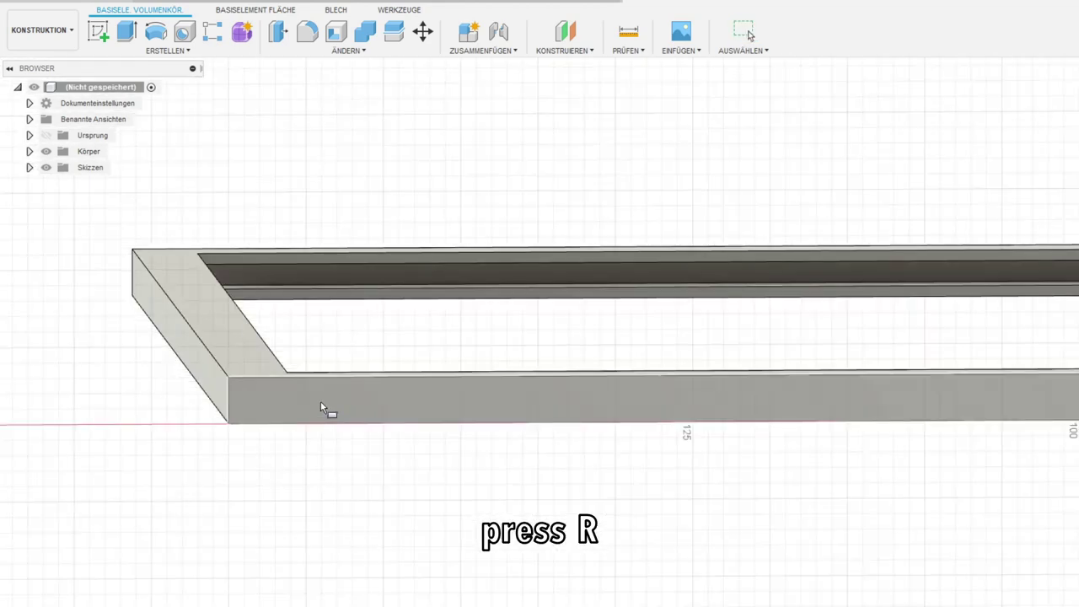
pyautogui.click(322, 406)
pyautogui.click(553, 319)
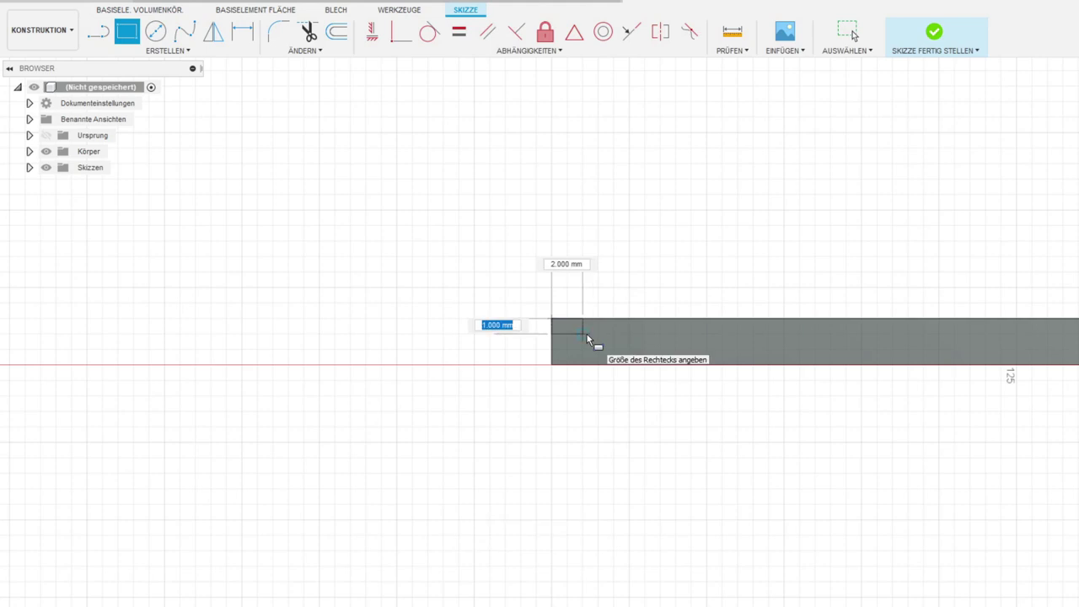
pyautogui.write('0.7')
pyautogui.press('Tab')
pyautogui.write('1')
pyautogui.press('Return')
# - Add a 3.00 mm line, a second 0.70 × 1.00 rectangle and the bevel diagonal
pyautogui.press('l')
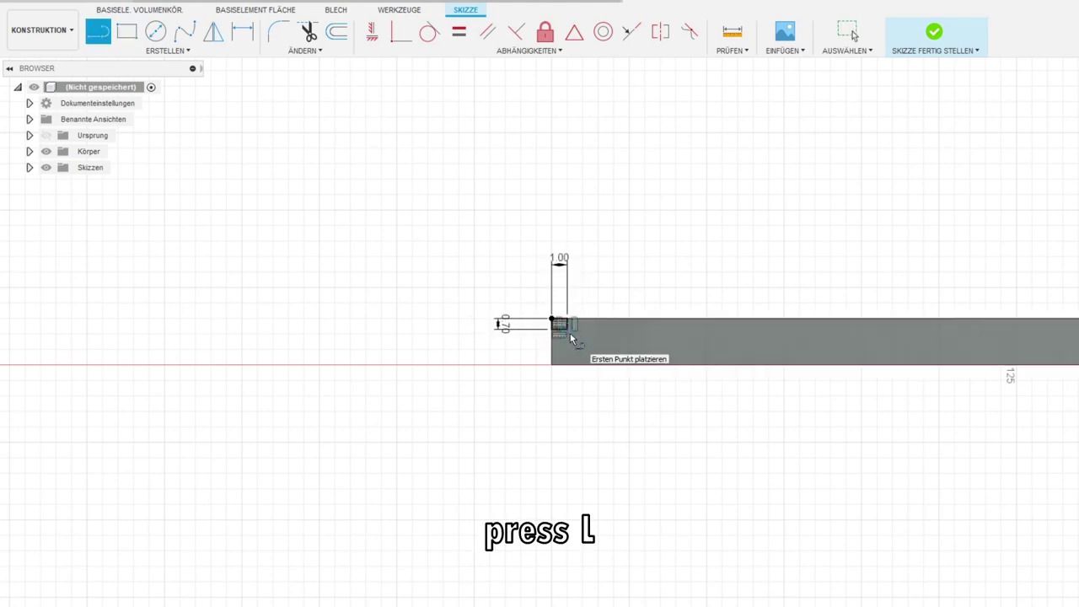
pyautogui.write('3')
pyautogui.press('Return')
pyautogui.press('r')
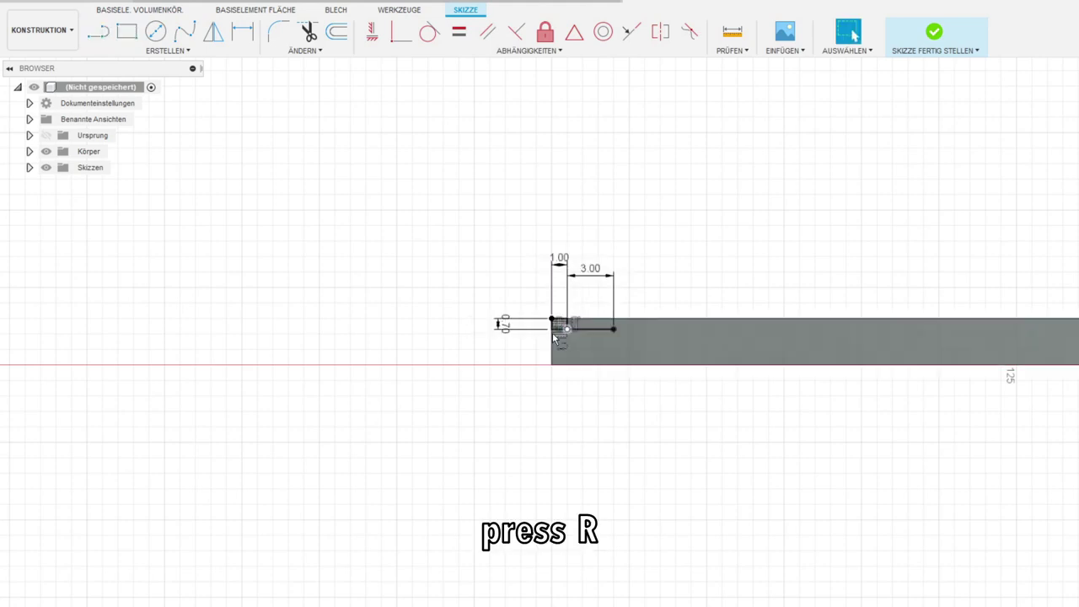
pyautogui.click(553, 366)
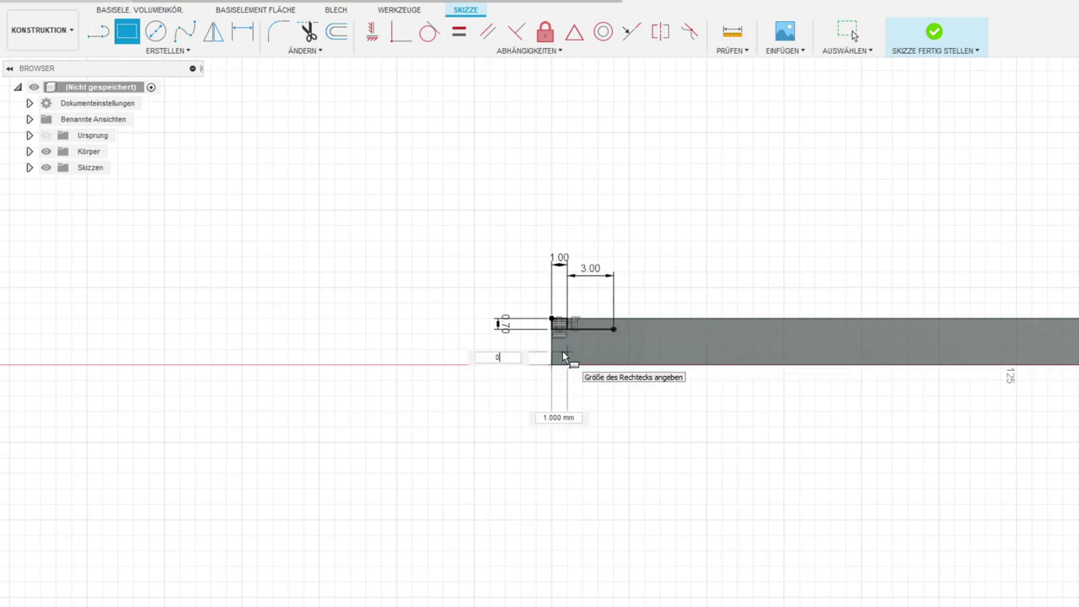
pyautogui.press('Return')
pyautogui.press('l')
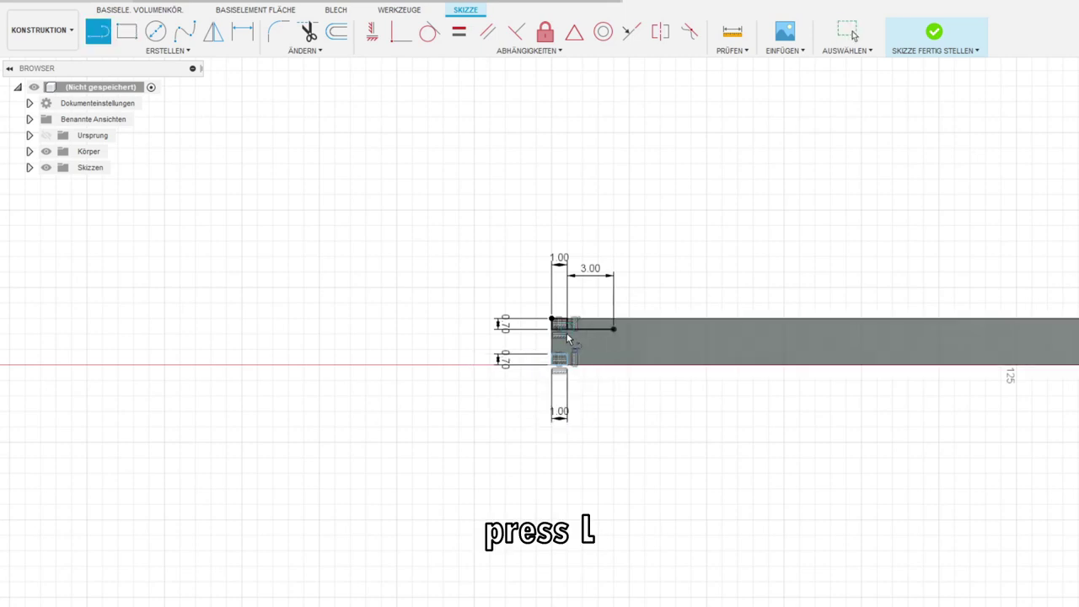
pyautogui.click(567, 330)
pyautogui.click(612, 326)
pyautogui.moveTo(843, 351)
pyautogui.keyDown('shift'); pyautogui.mouseDown(button='middle')
pyautogui.moveTo(325, 210)
pyautogui.moveTo(421, 253)
pyautogui.mouseUp(button='middle'); pyautogui.keyUp('shift')
# - Cut the triangular profile -106 mm along the frame's adjacent side bar
pyautogui.press('e')
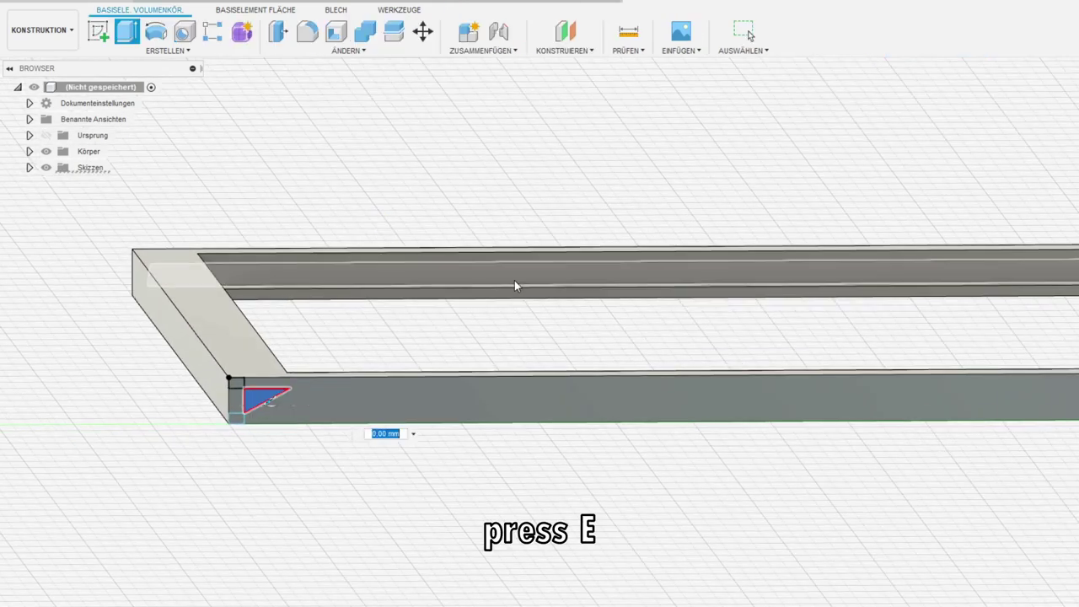
pyautogui.moveTo(515, 287)
pyautogui.keyDown('shift'); pyautogui.mouseDown(button='middle')
pyautogui.moveTo(359, 296)
pyautogui.moveTo(665, 225)
pyautogui.mouseUp(button='middle'); pyautogui.keyUp('shift')
pyautogui.click(665, 224)
pyautogui.scroll(3, 609, 320)
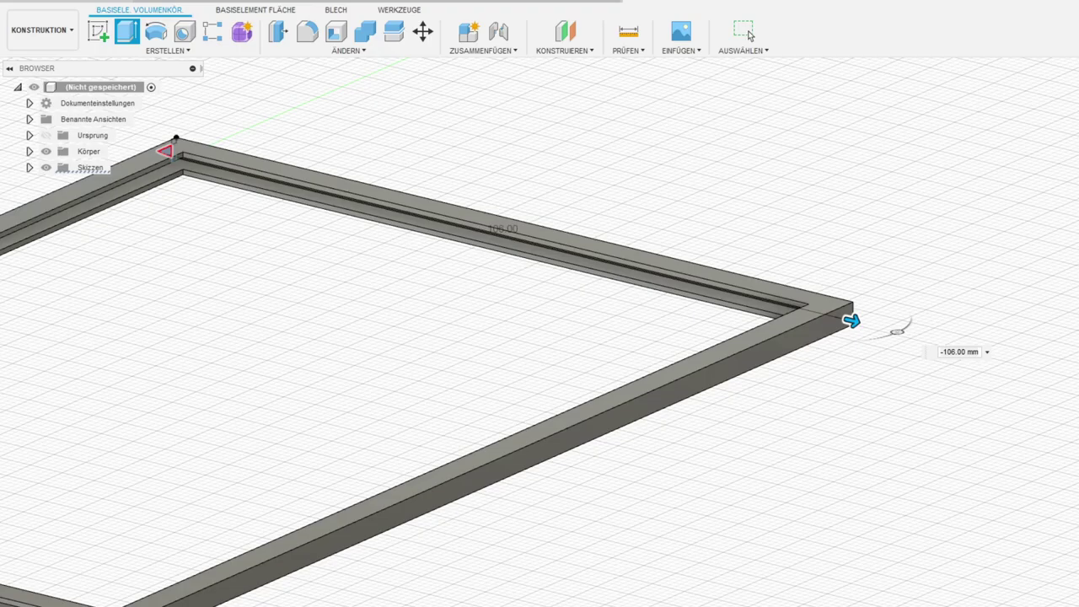
pyautogui.press('Return')
pyautogui.keyDown('shift'); pyautogui.moveTo(817, 412); pyautogui.dragTo(523, 116, button='middle'); pyautogui.keyUp('shift')
# - Start a new line sketch on the frame face
pyautogui.press('i')
pyautogui.press('l')
pyautogui.click(228, 262)
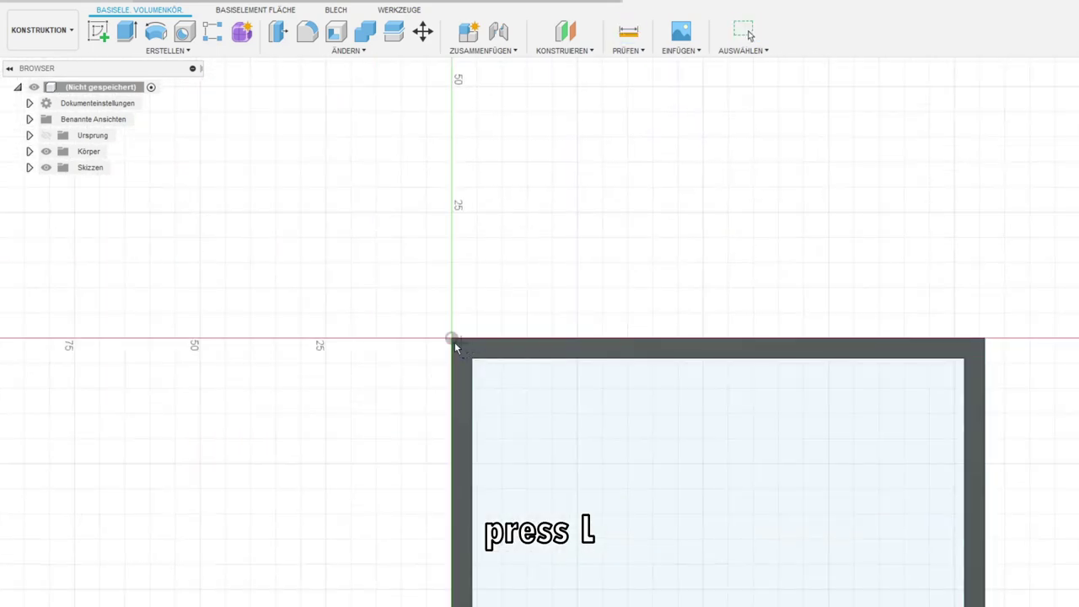
# - Sketch a line along the top edge and a 5 mm tab rectangle, then extrude the tab
pyautogui.click(452, 338)
pyautogui.scroll(4, 718, 343)
pyautogui.click(813, 330)
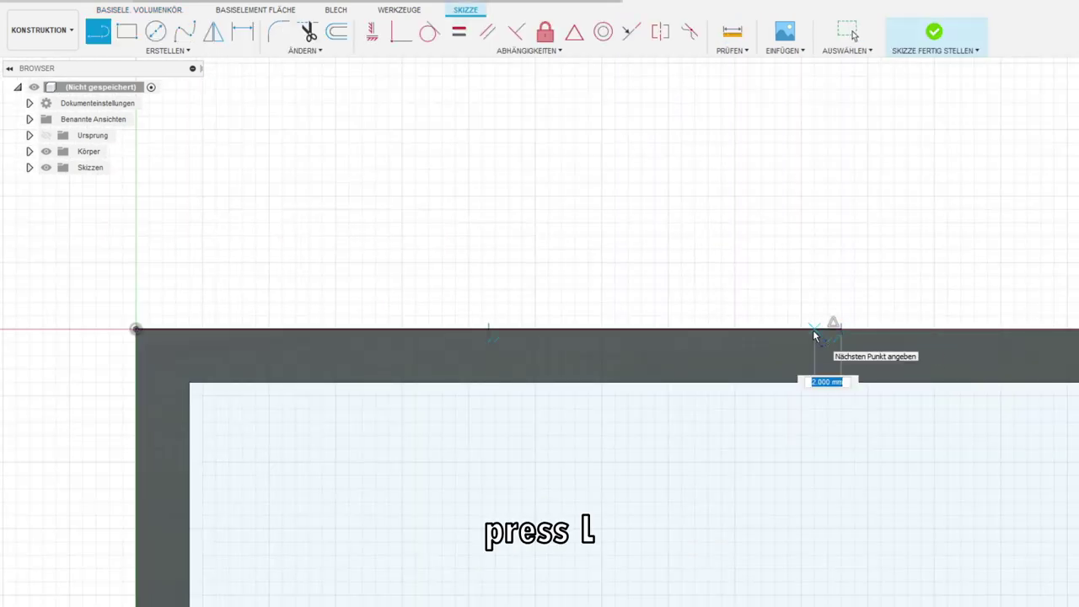
pyautogui.press('r')
pyautogui.click(808, 330)
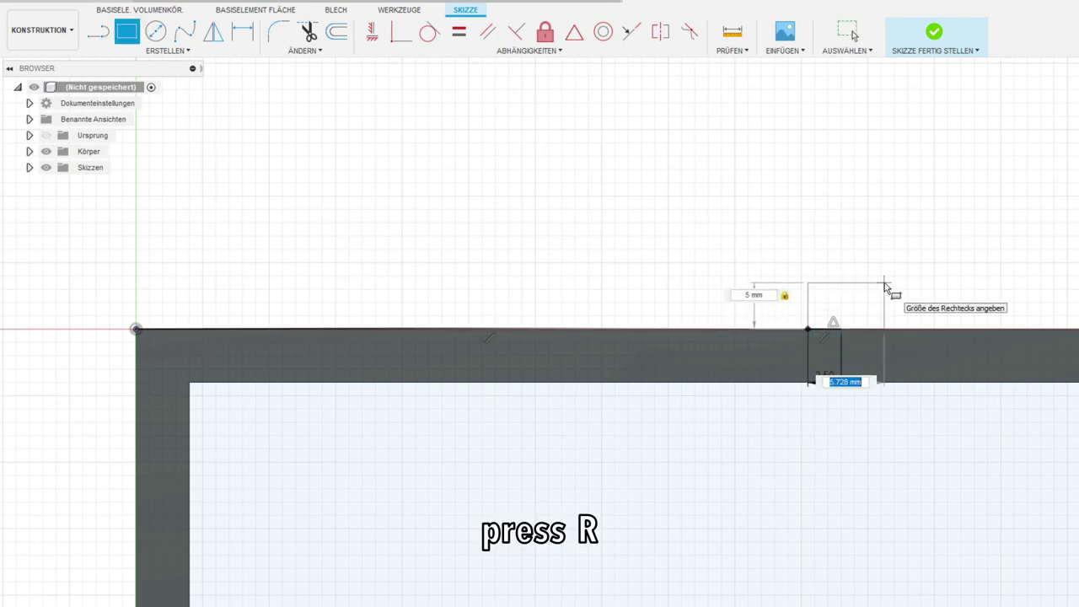
pyautogui.click(884, 289)
pyautogui.moveTo(884, 289); pyautogui.dragTo(710, 278, button='middle')
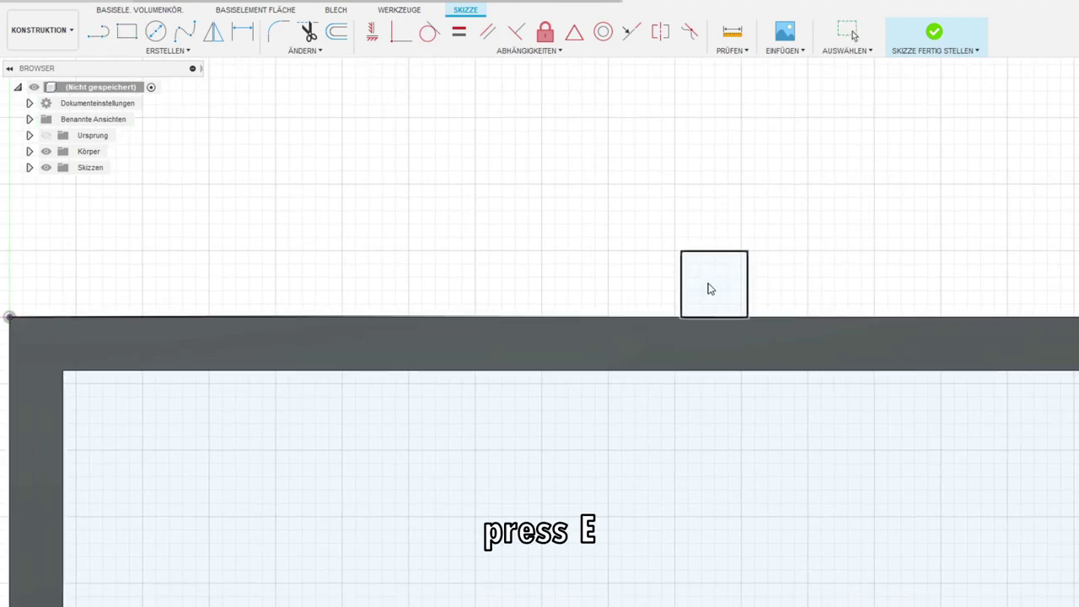
pyautogui.press('e')
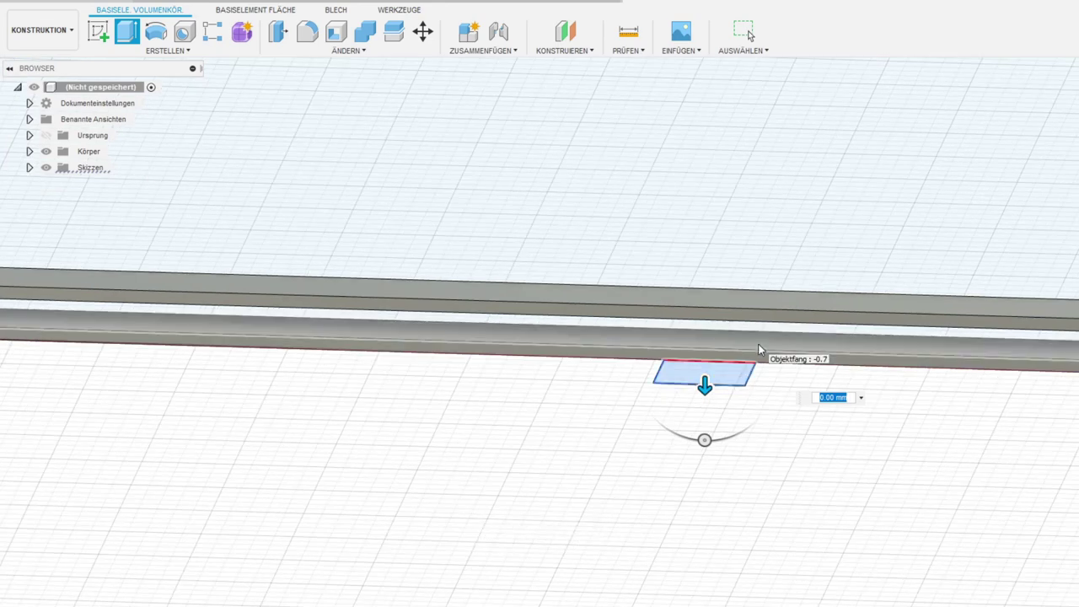
pyautogui.press('Return')
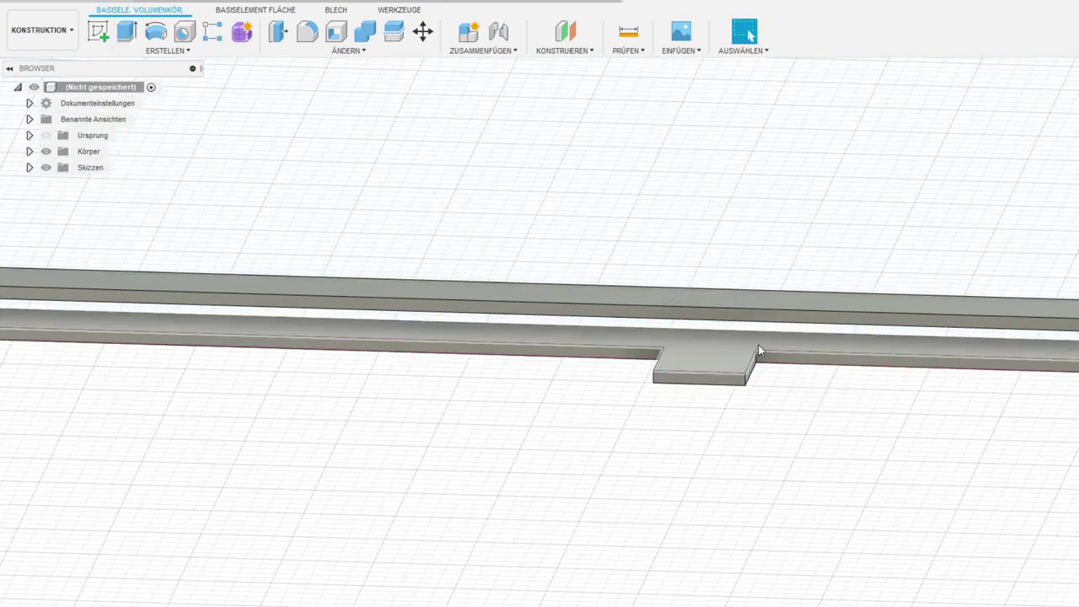
# - Sketch a 2.5 mm guide line up from the tab's bottom edge on its face
pyautogui.press('l')
pyautogui.click(710, 362)
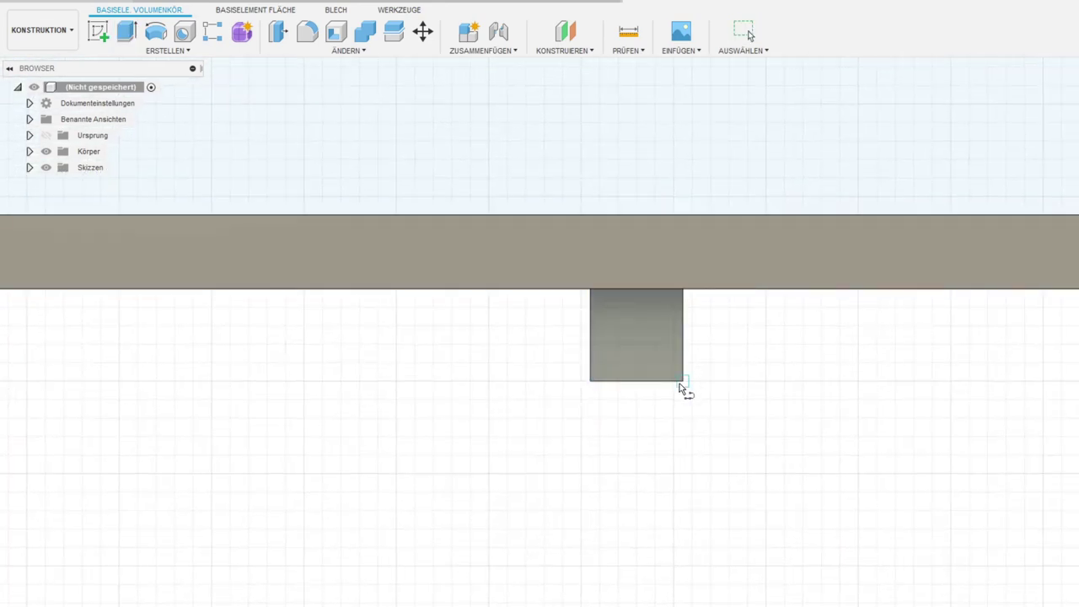
pyautogui.click(638, 381)
pyautogui.write('2.5')
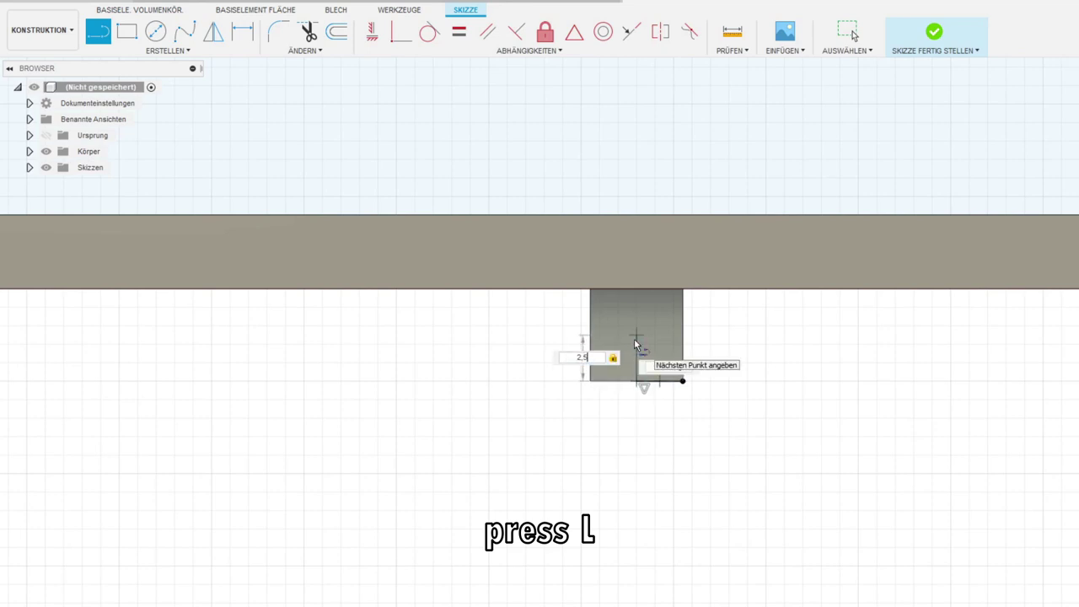
pyautogui.press('Return')
pyautogui.press('Escape')
# - Draw a circle at the guide line's end and cut it through the tab as the hanging hole
pyautogui.press('c')
pyautogui.click(635, 339)
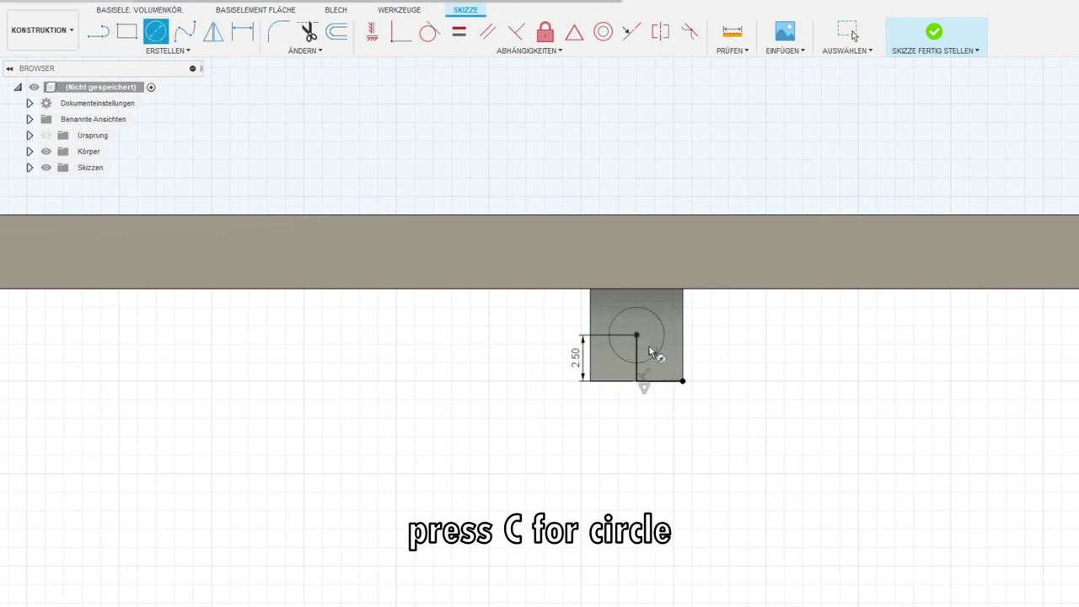
pyautogui.click(656, 354)
pyautogui.press('Escape')
pyautogui.press('e')
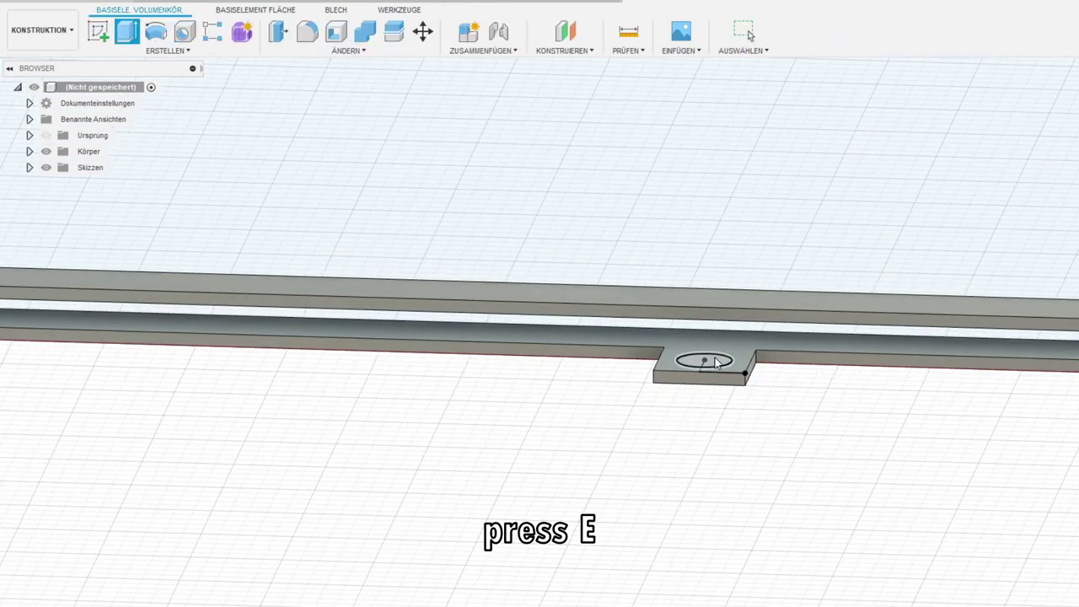
pyautogui.moveTo(704, 347); pyautogui.dragTo(703, 392)
pyautogui.press('Return')
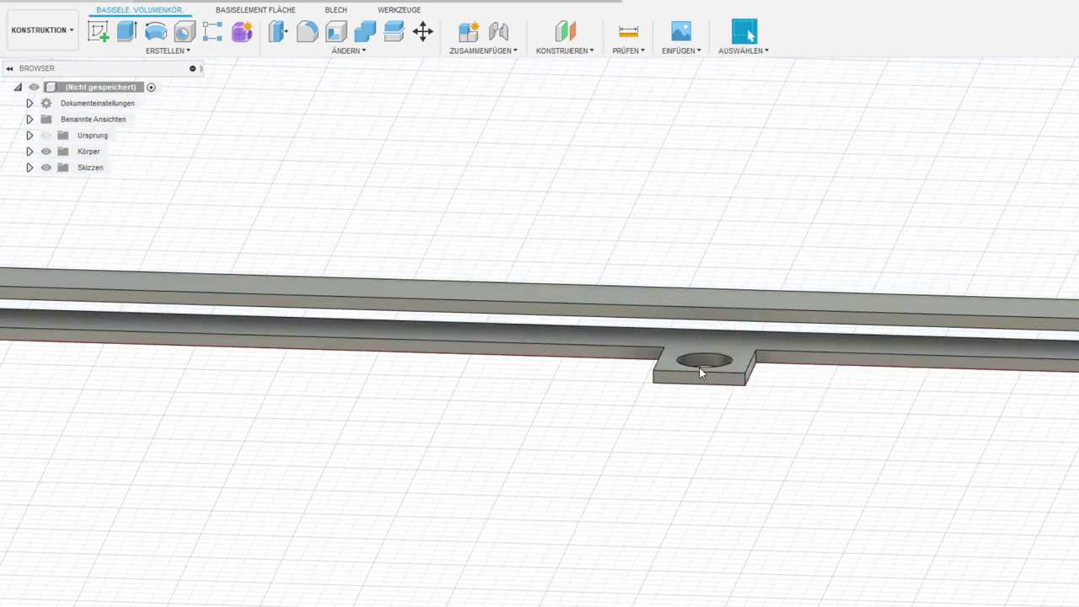
pyautogui.scroll(-5, 742, 397)
pyautogui.keyDown('shift'); pyautogui.moveTo(742, 398); pyautogui.dragTo(470, 186, button='middle'); pyautogui.keyUp('shift')
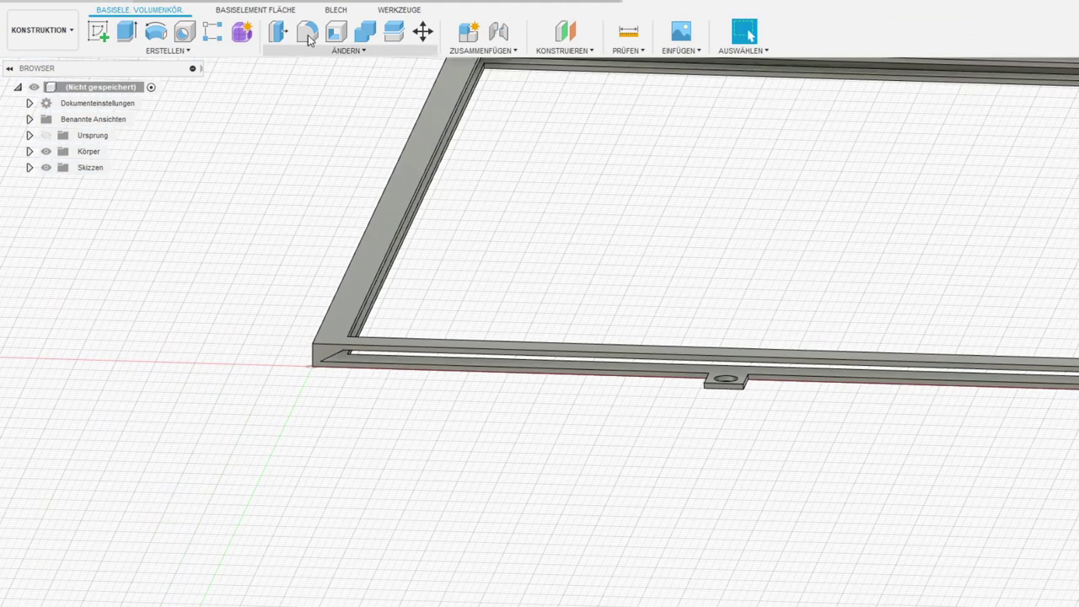
# - Fillet the frame's left, right and top back outer edges
pyautogui.press('f')
pyautogui.click(375, 211)
pyautogui.scroll(-3, 578, 261)
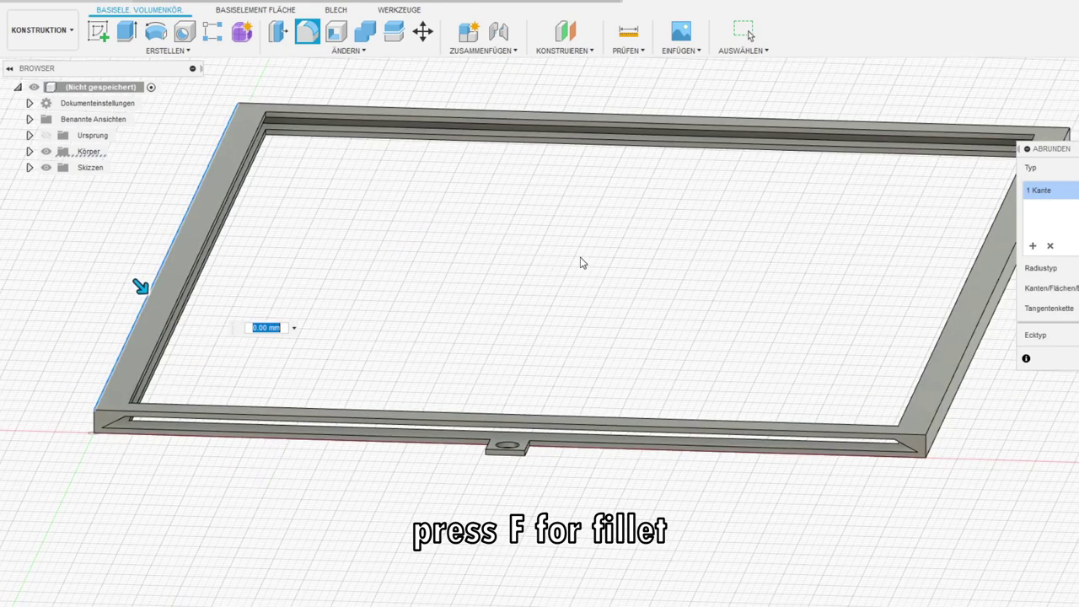
pyautogui.click(986, 312)
pyautogui.click(851, 130)
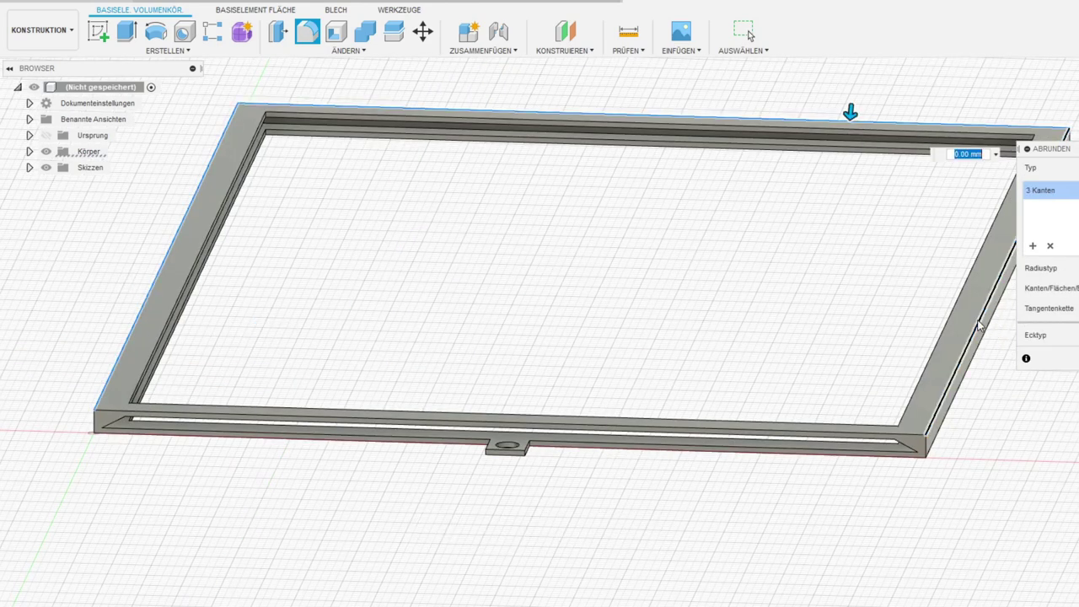
pyautogui.scroll(6, 980, 325)
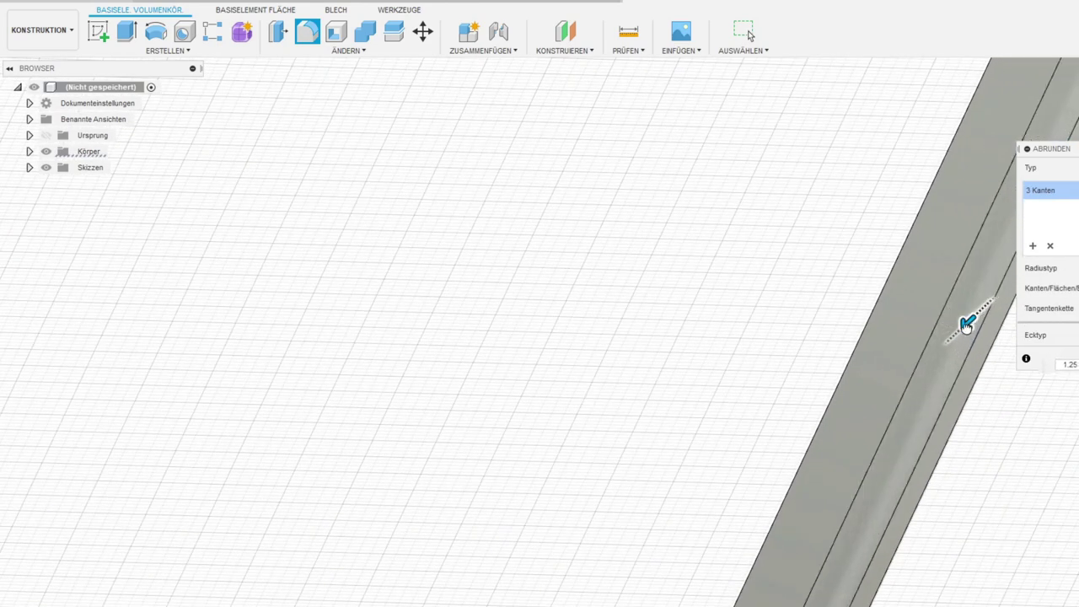
pyautogui.scroll(-6, 973, 318)
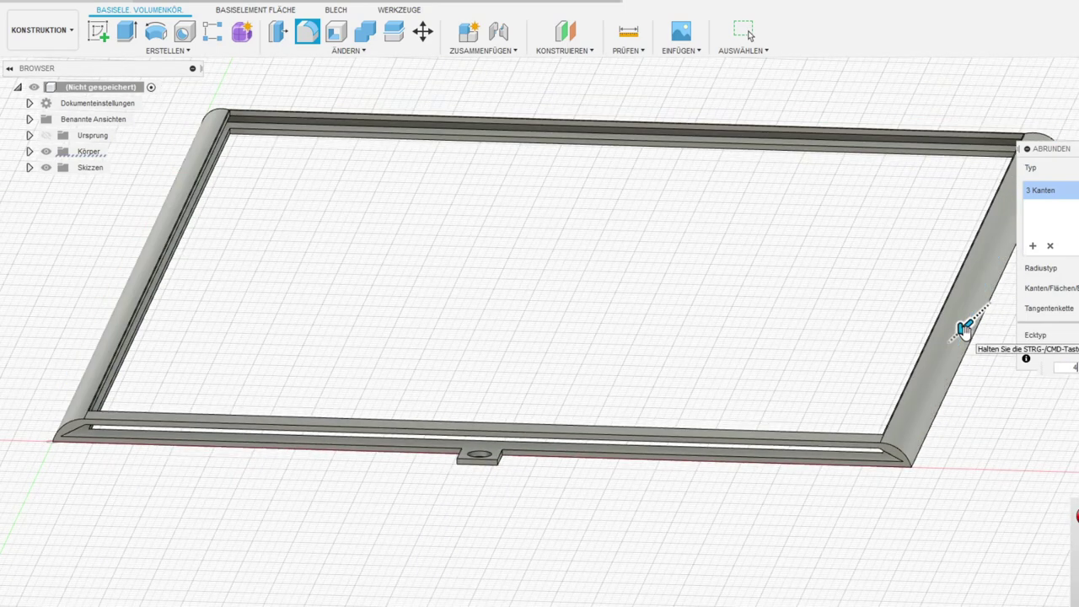
pyautogui.press('Return')
# - Round the hanging tab's edges with a 2.50 mm fillet
pyautogui.press('f')
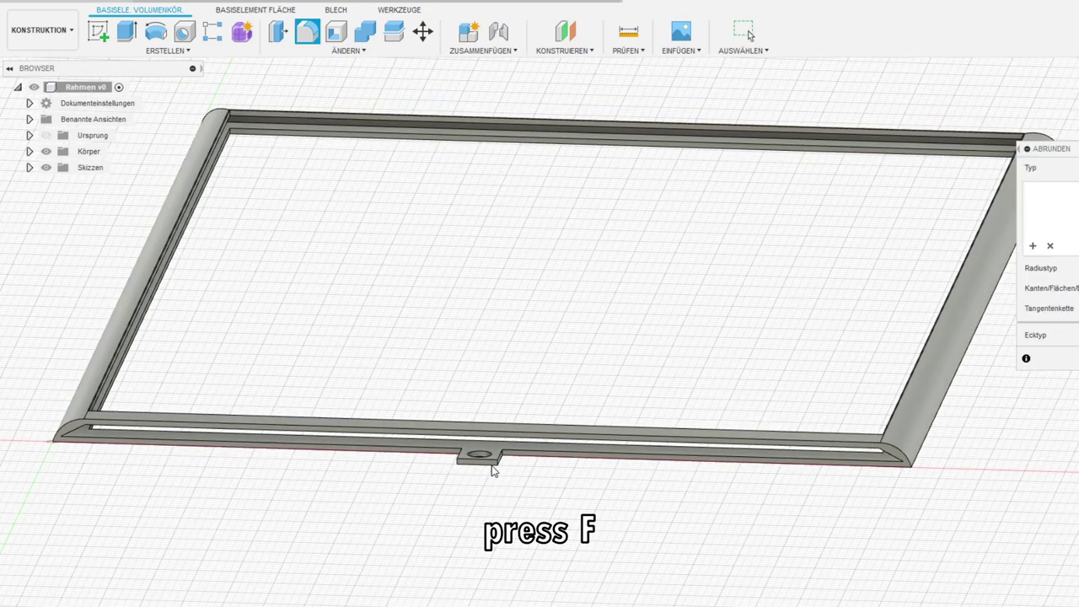
pyautogui.scroll(5, 493, 471)
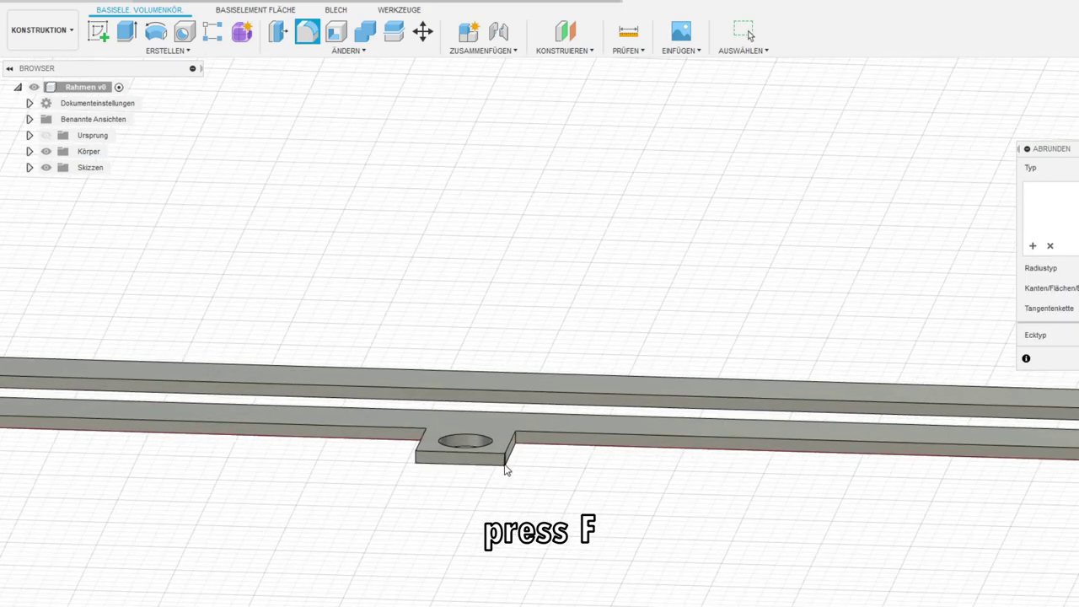
pyautogui.click(415, 458)
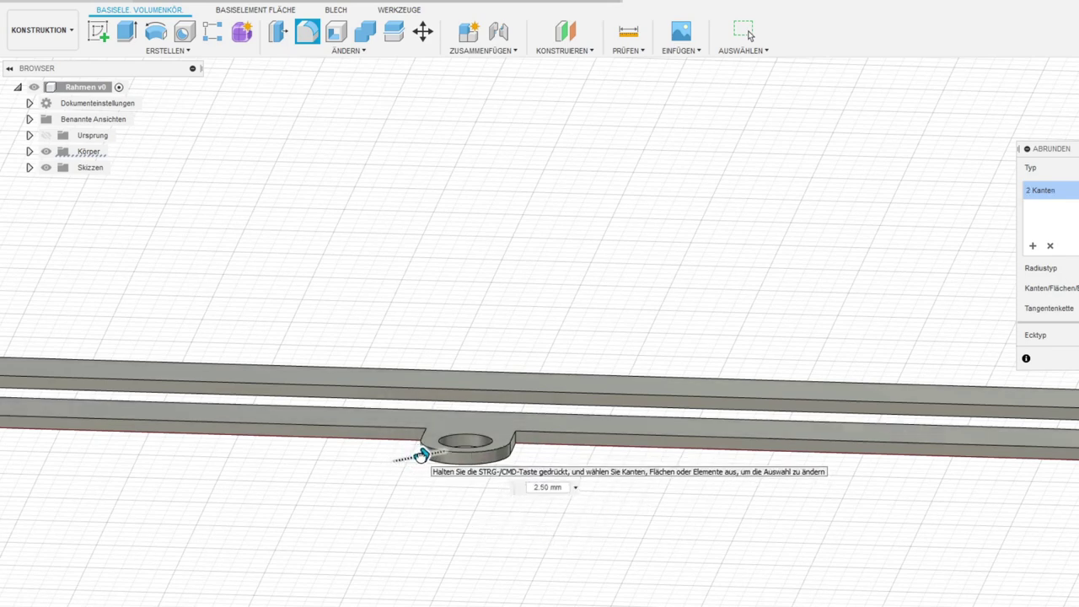
pyautogui.press('Return')
pyautogui.scroll(-8, 530, 522)
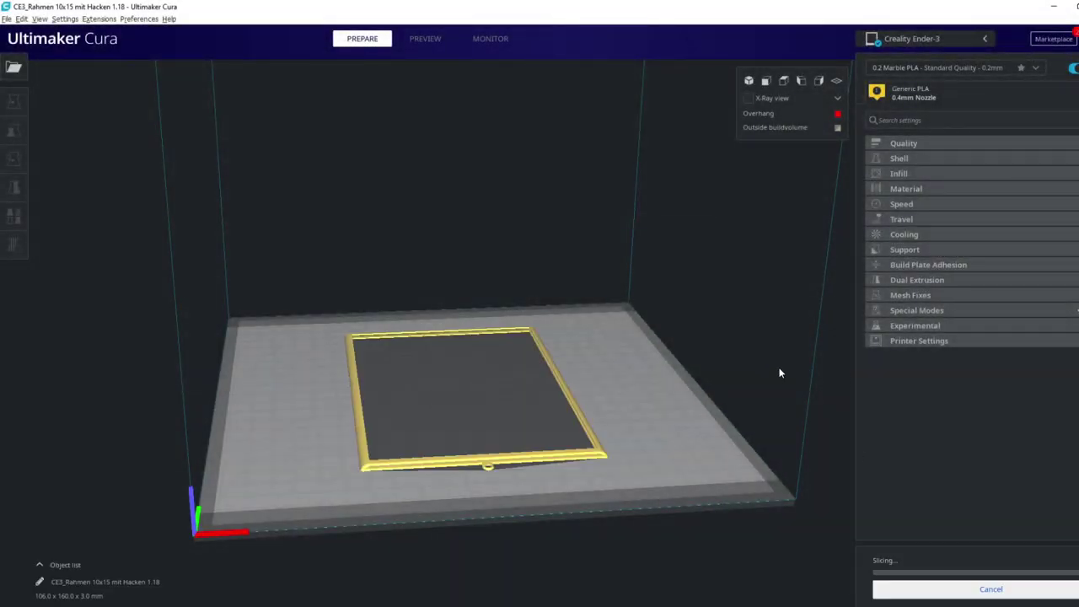
# - Show the sliced frame's layer preview in Cura and zoom in (1 h 4 min, 4 g)
pyautogui.click(425, 38)
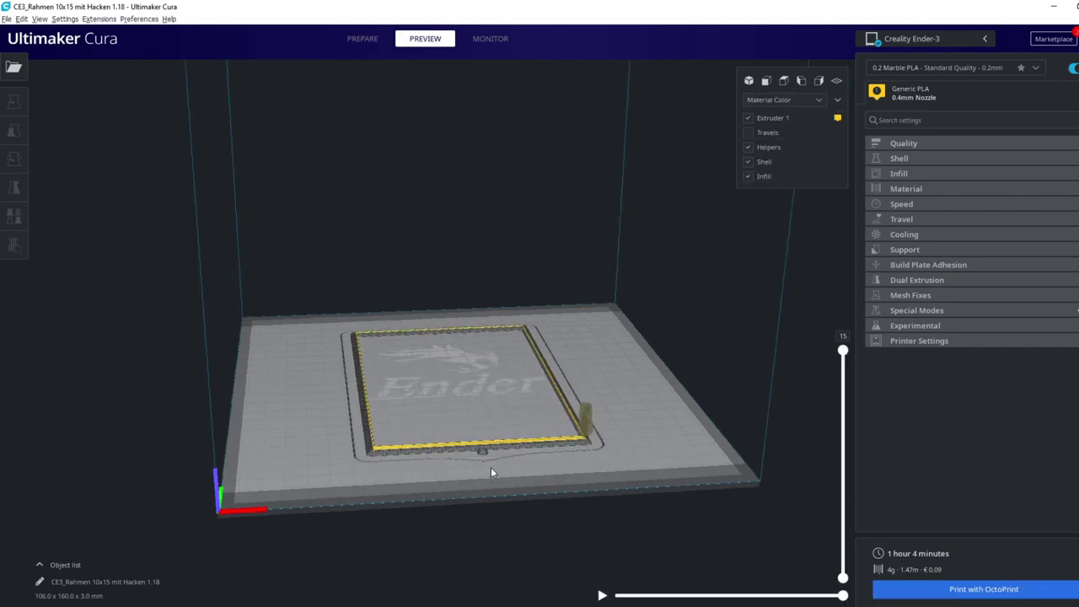
pyautogui.scroll(6, 490, 472)
pyautogui.scroll(4, 455, 416)
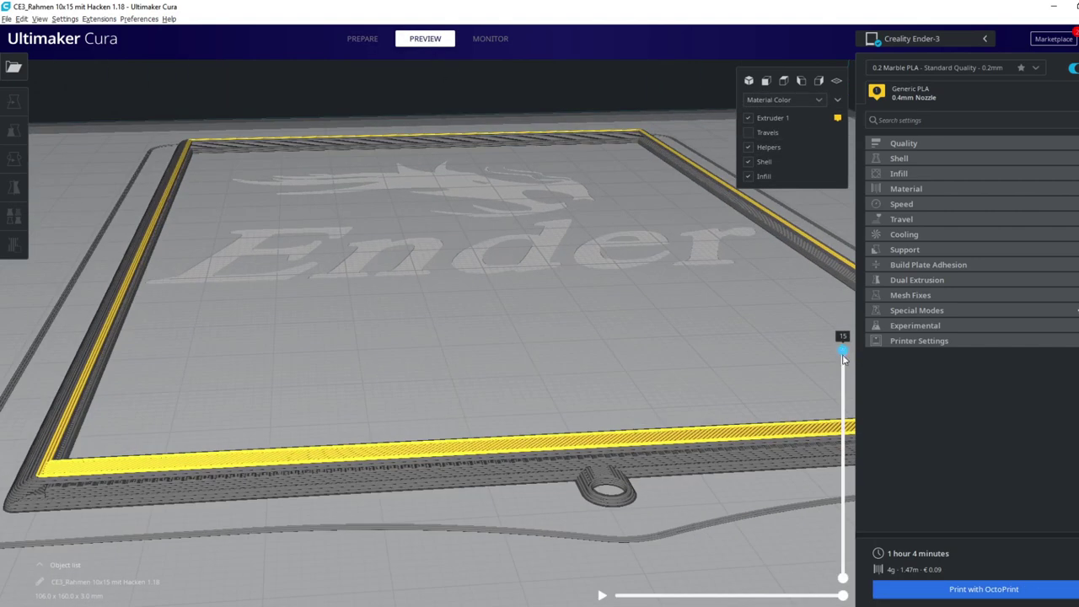